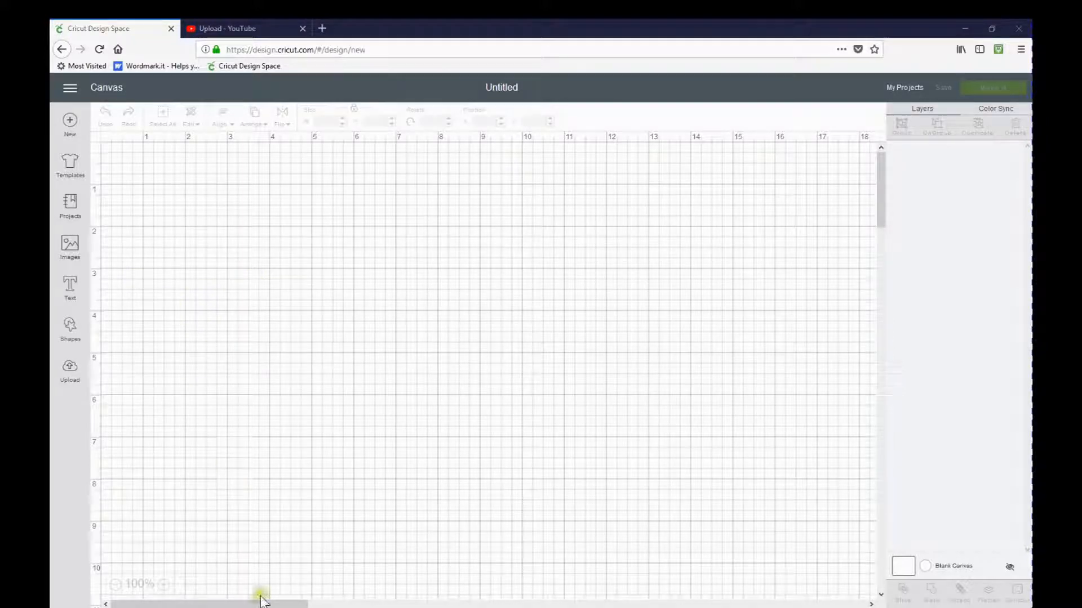
- Switch to the wordmark.it window and return to the CAT MOM phrase field above the font previews
mouse_move(264, 607)
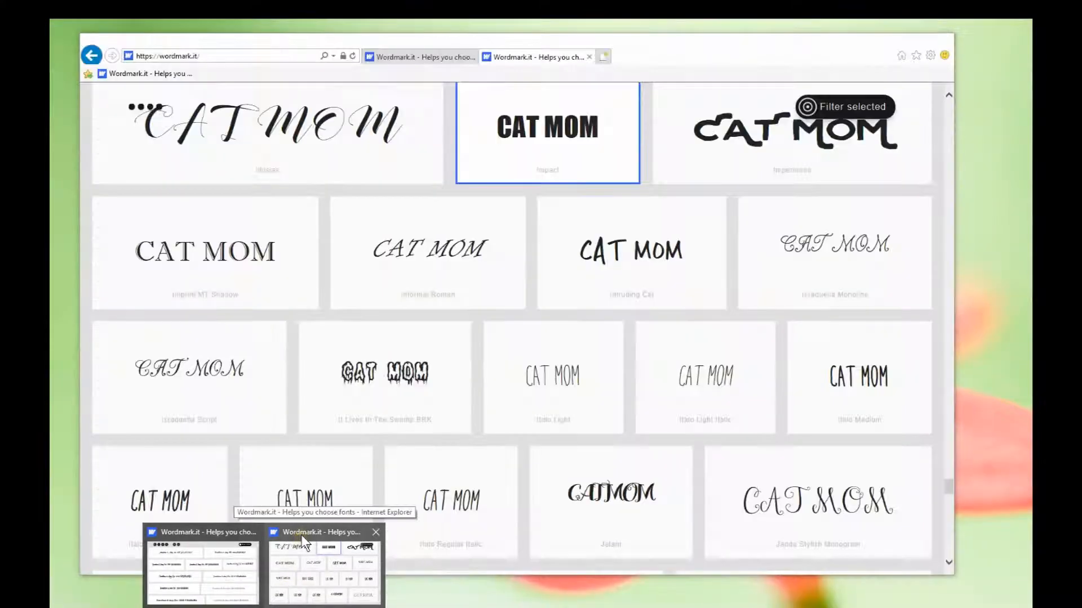
left_click(302, 535)
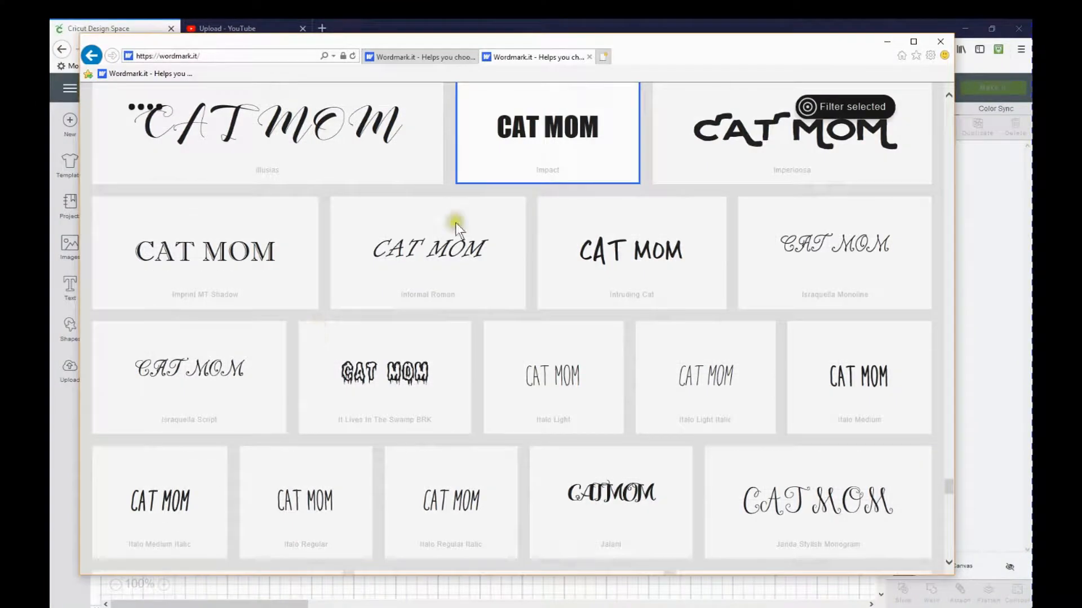
scroll(450, 224, "up", 7)
left_click_drag(948, 472, 948, 107)
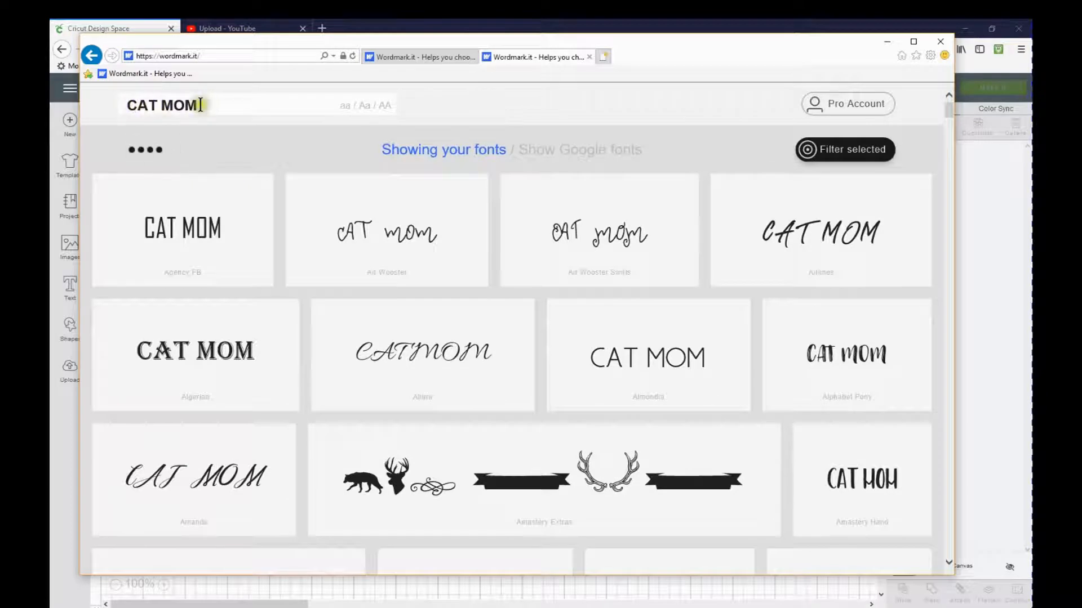
left_click(200, 105)
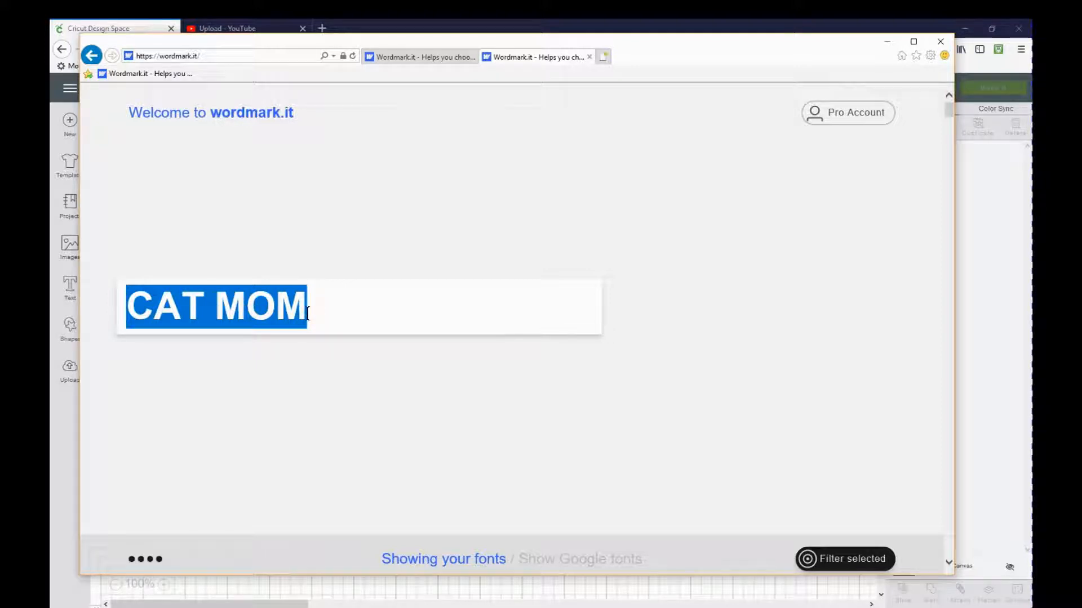
left_click(308, 313)
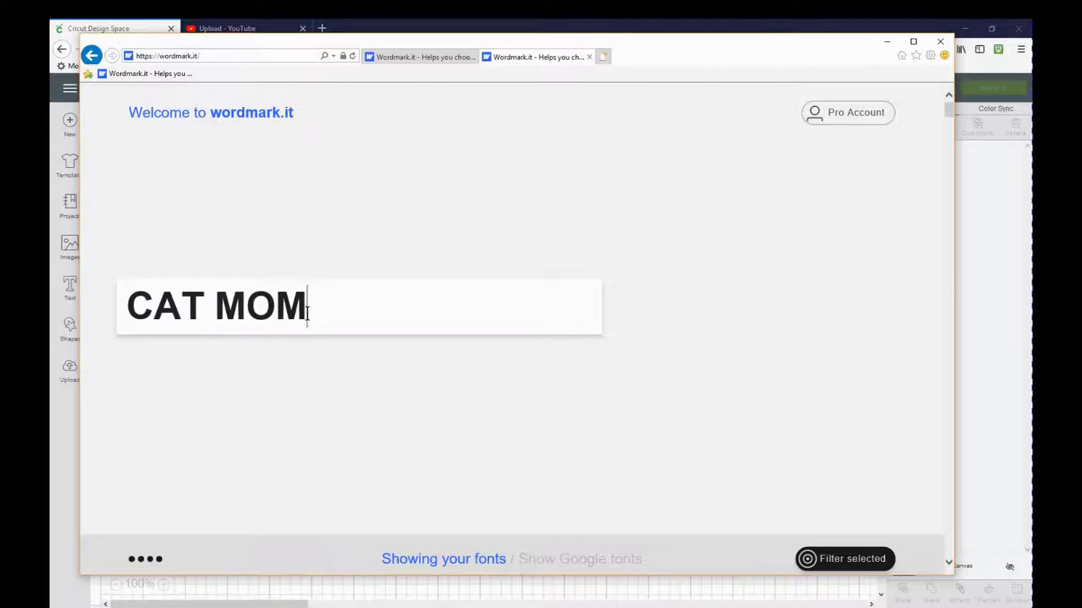
left_click(401, 334)
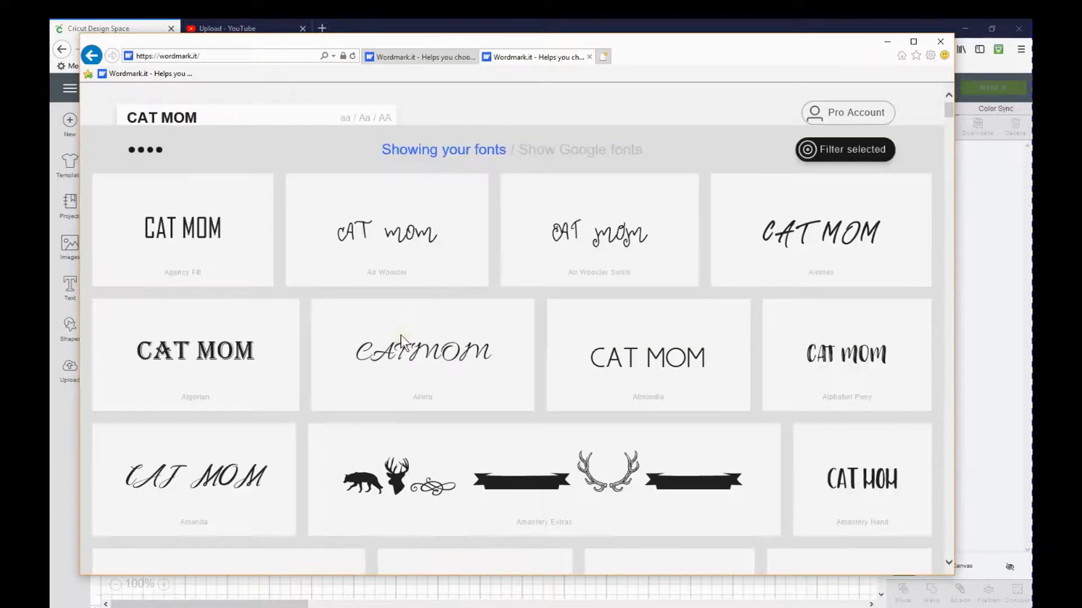
- Mark Allura and Arial Unicode MS among the CAT MOM font previews and filter the list to the selected fonts
left_click(418, 304)
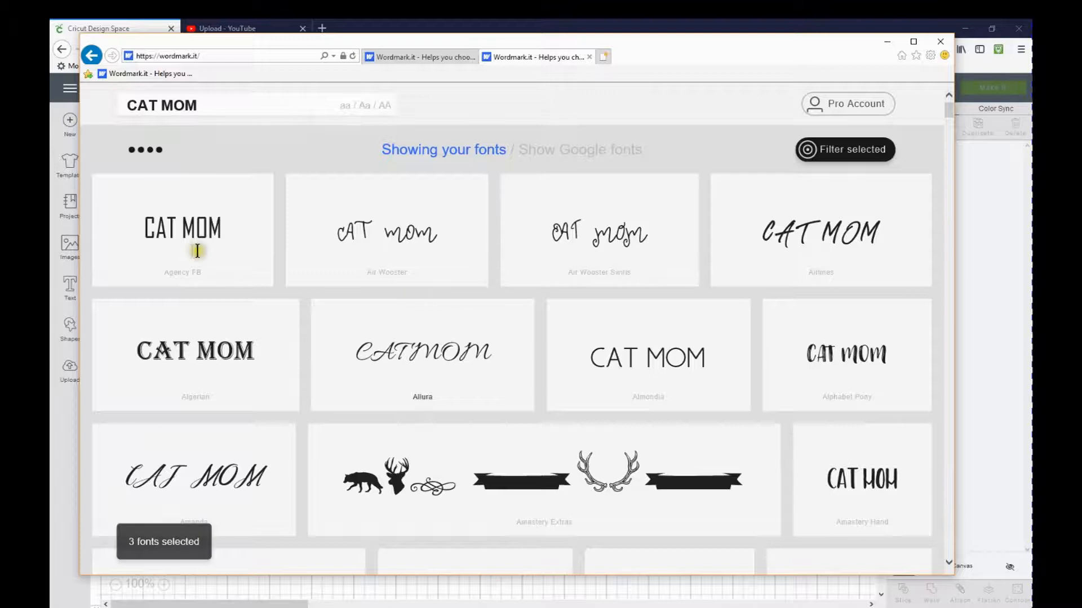
scroll(192, 251, "down", 5)
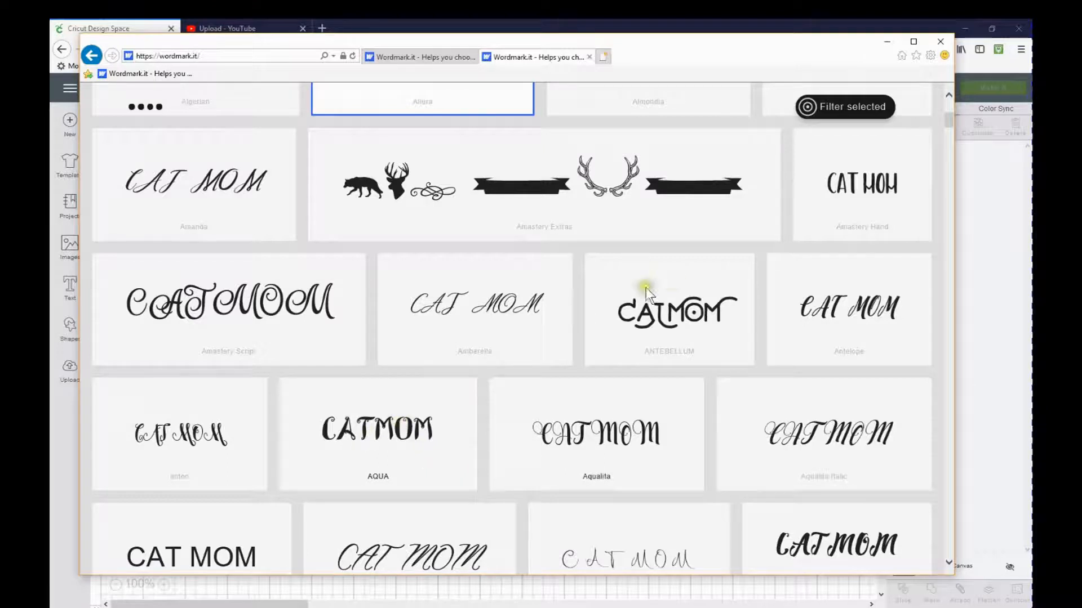
scroll(407, 294, "down", 10)
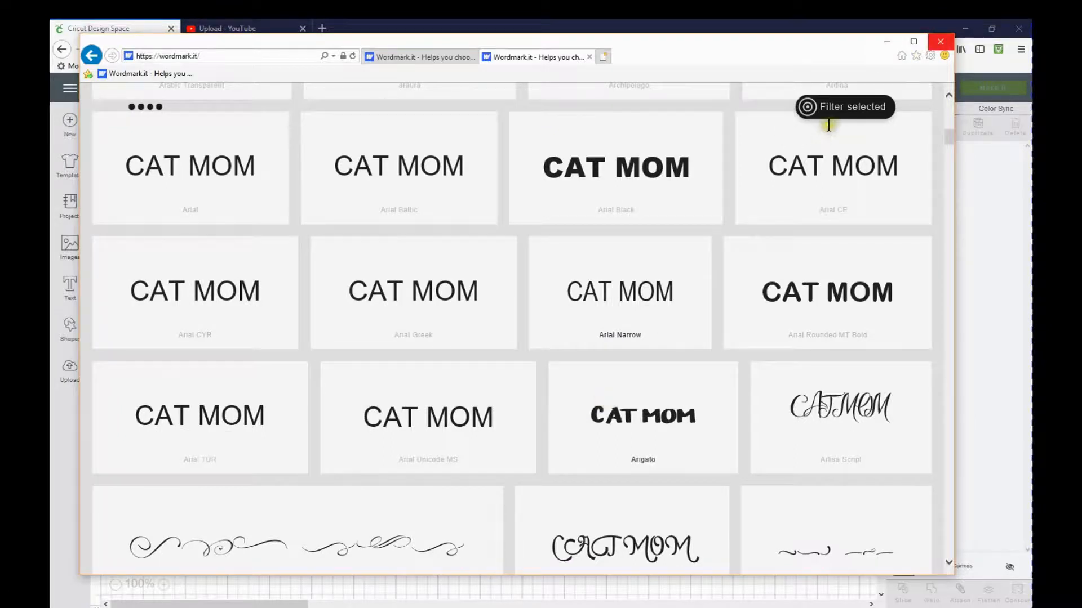
scroll(606, 346, "down", 5)
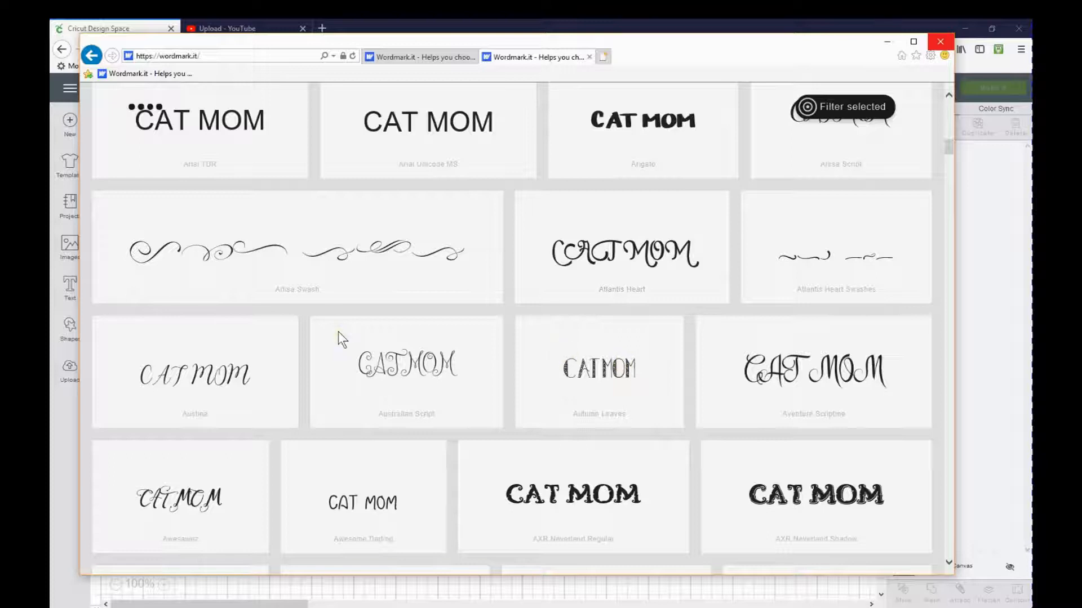
left_click(482, 132)
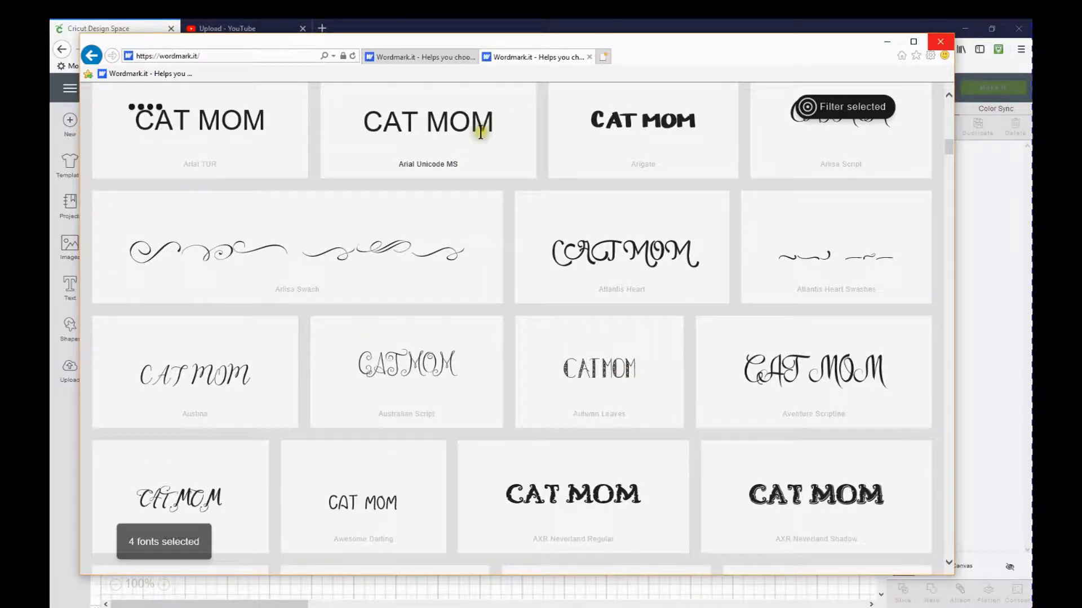
scroll(395, 141, "up", 2)
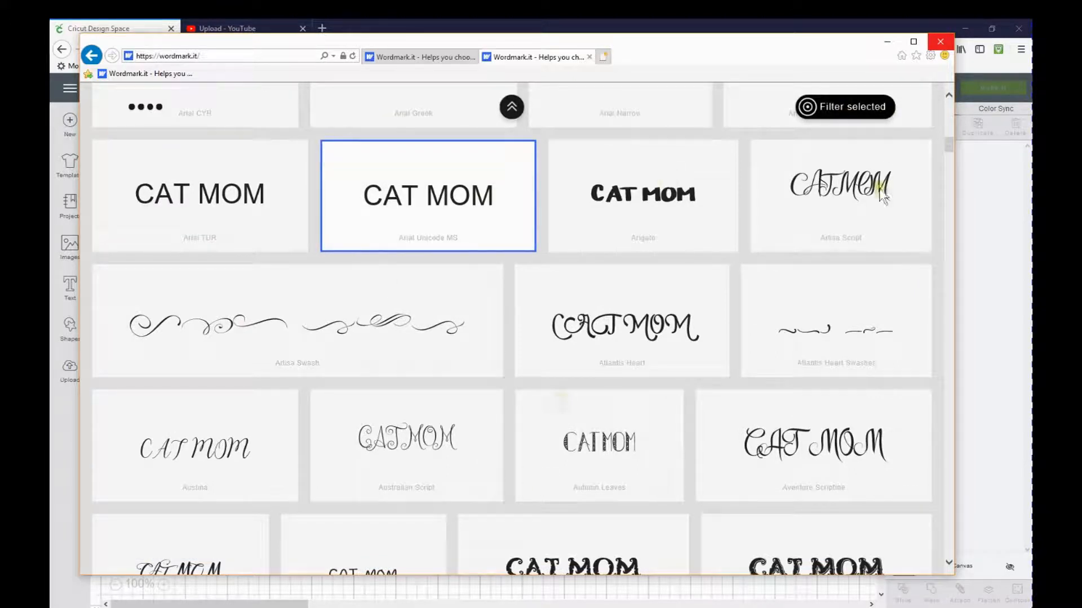
left_click(853, 110)
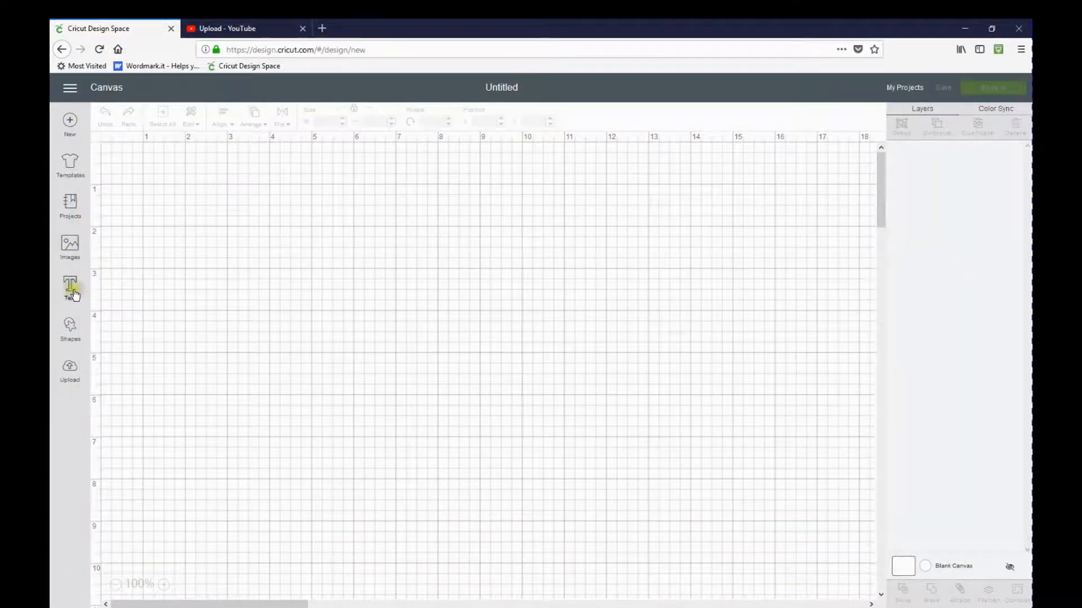
- Add the text CAT MOM to the blank Cricut Design Space canvas
left_click(71, 290)
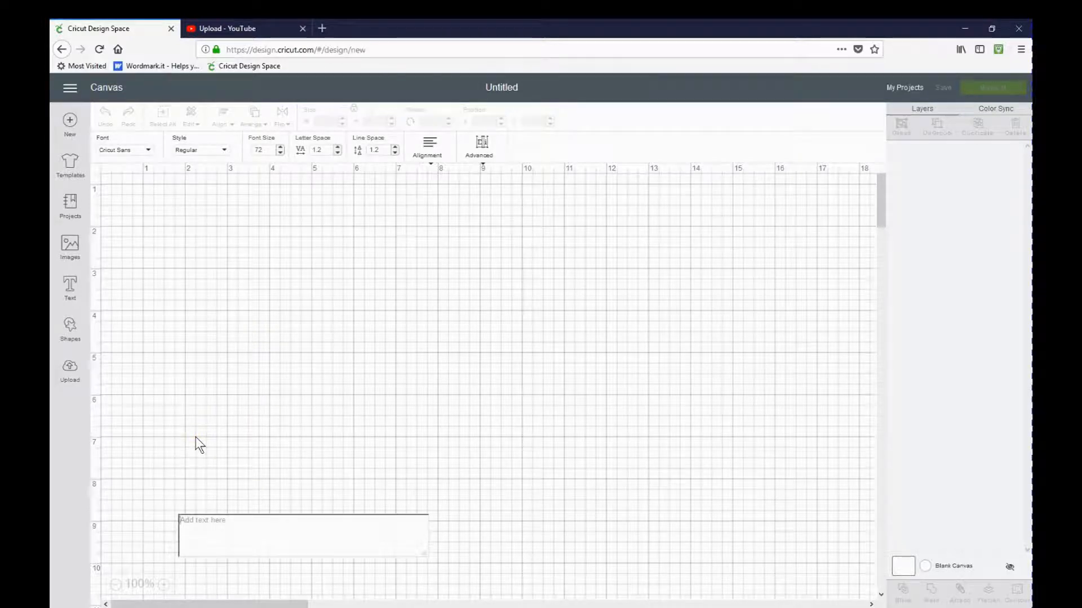
type("CA")
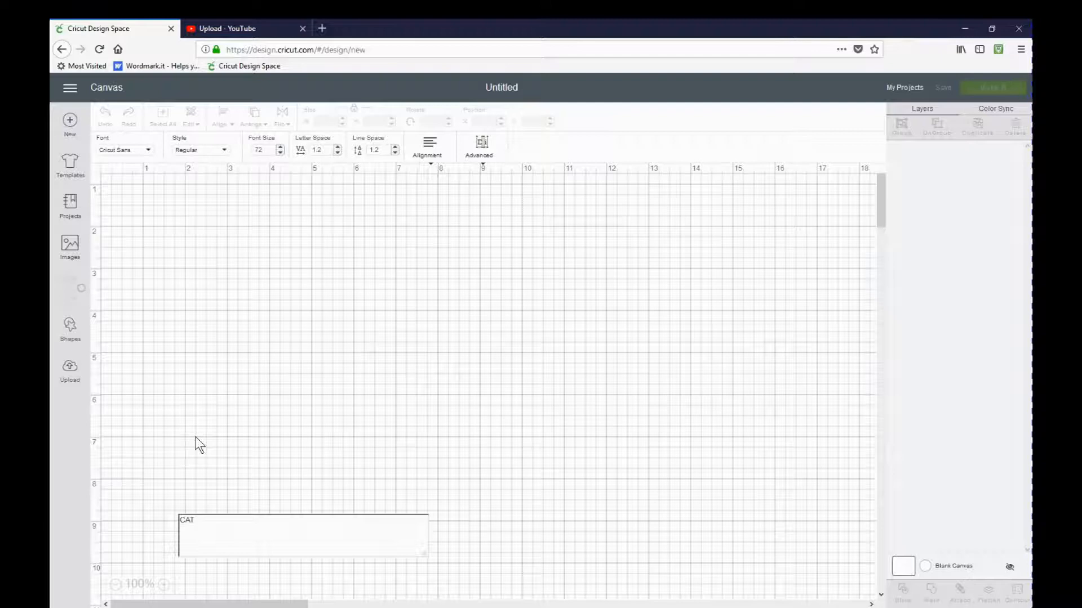
type("T")
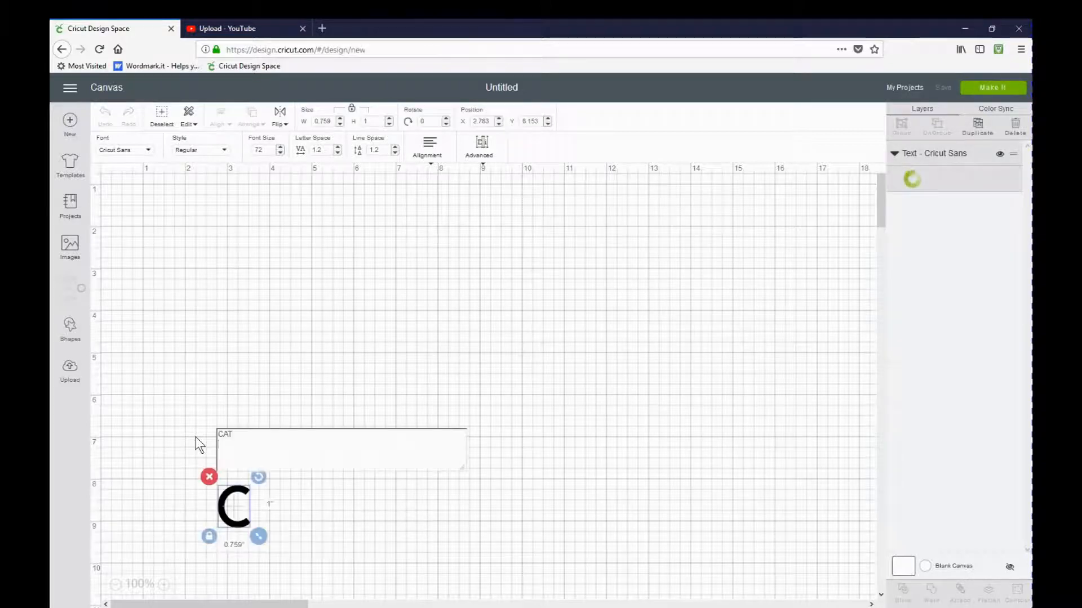
type(" MOM")
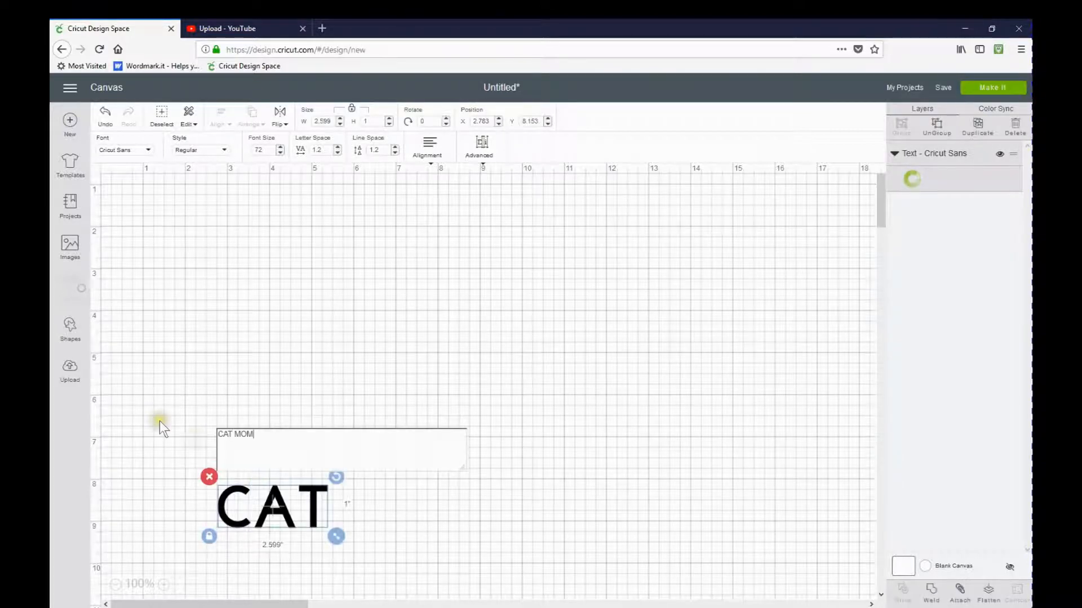
- Set the text's font to Franklin Gothic Heavy and enlarge it to about 11.5 inches wide near the upper middle of the canvas
left_click(147, 150)
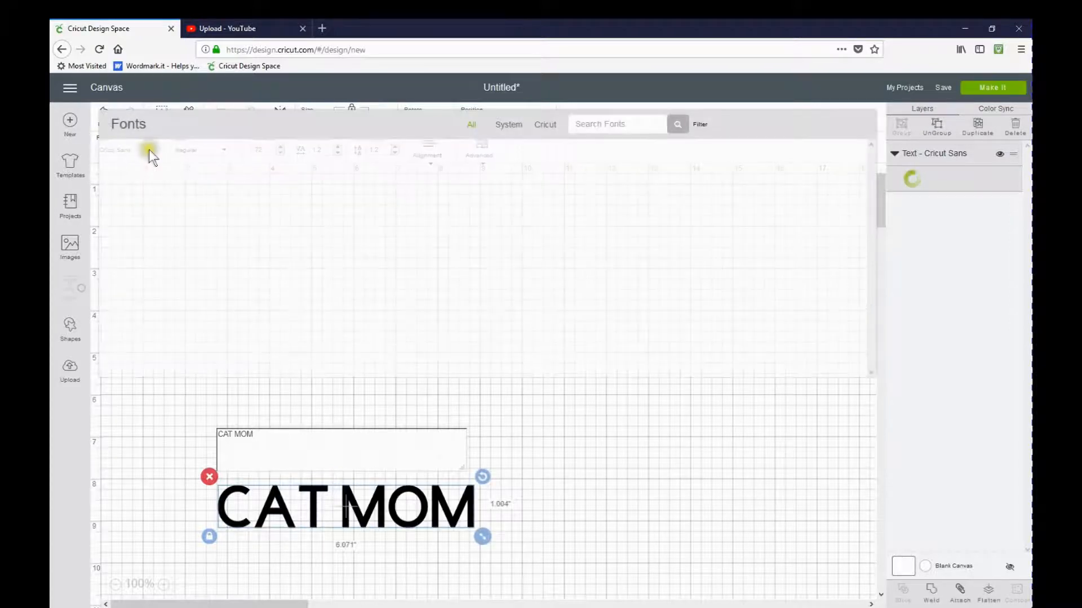
left_click(578, 121)
type("FRANK")
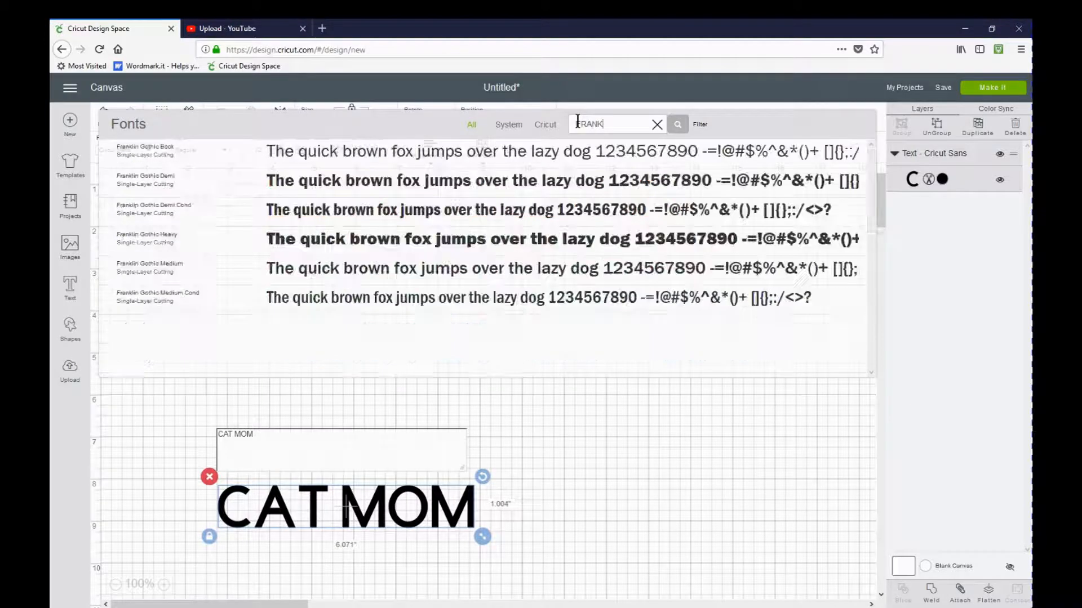
left_click(330, 241)
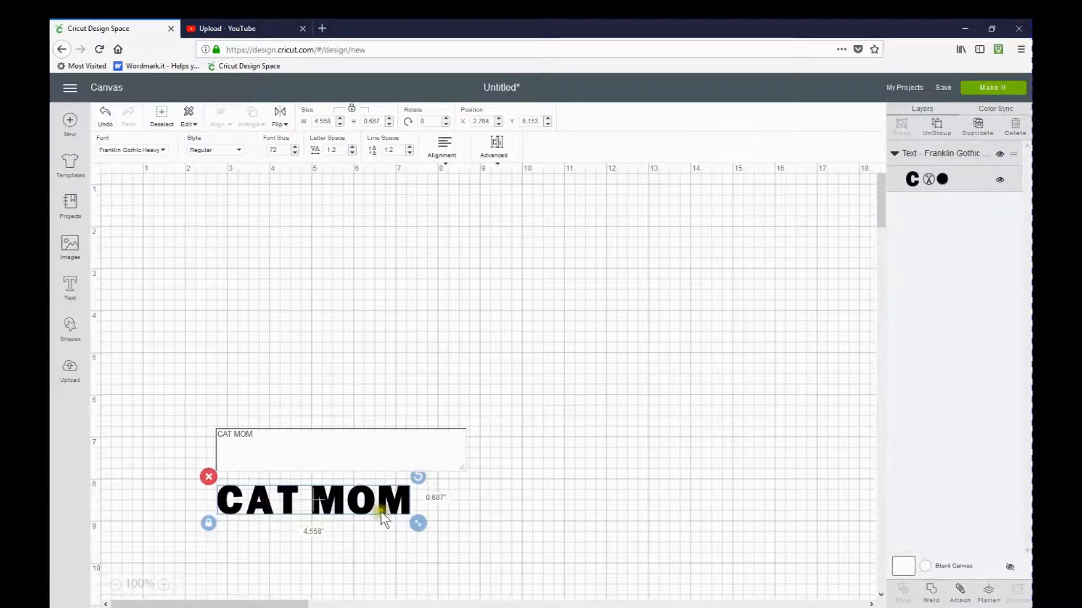
mouse_move(417, 525)
left_mouse_down()
mouse_move(528, 592)
mouse_move(495, 524)
mouse_move(464, 402)
mouse_move(429, 235)
mouse_move(442, 243)
left_mouse_up()
left_click_drag(498, 350, 681, 490)
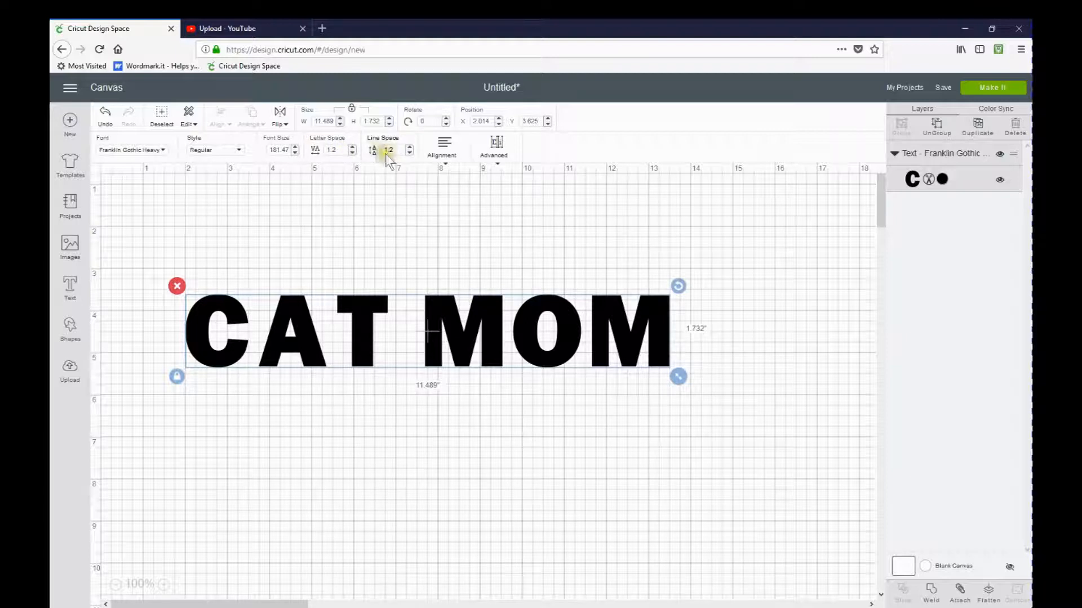
- Reduce the letter spacing of the CAT MOM text to 0.1
left_click(352, 154)
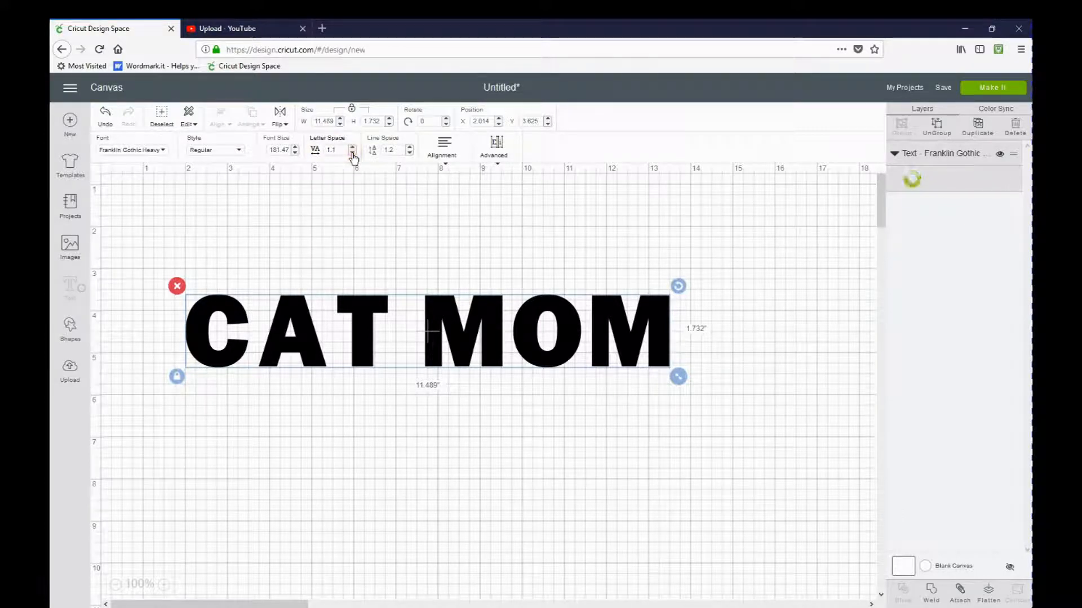
left_click(352, 154)
left_click(352, 154)
left_click(352, 154)
left_click(352, 155)
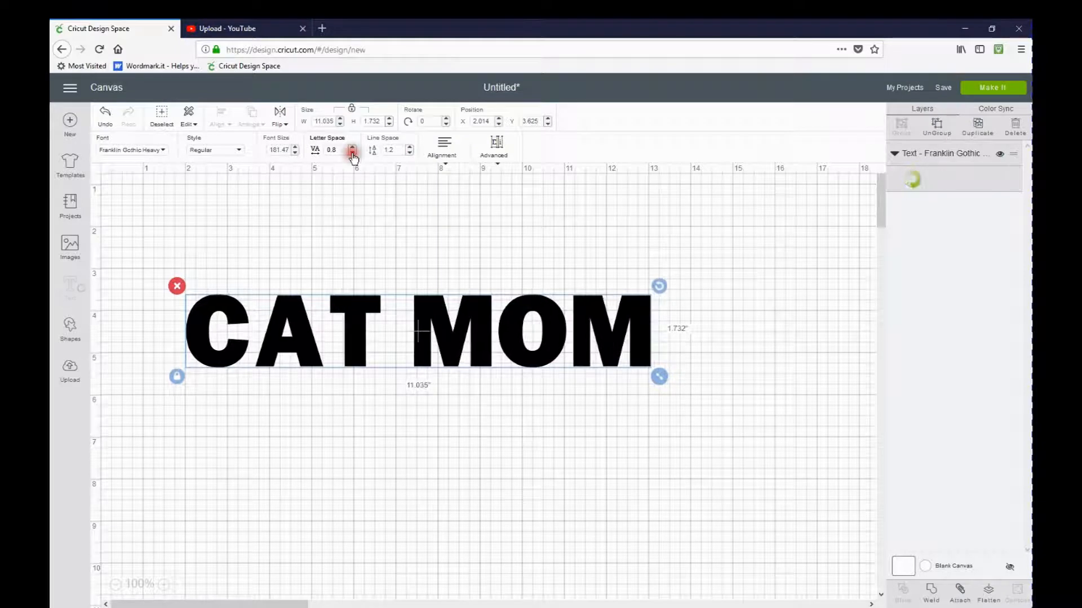
left_click(353, 154)
left_click(352, 154)
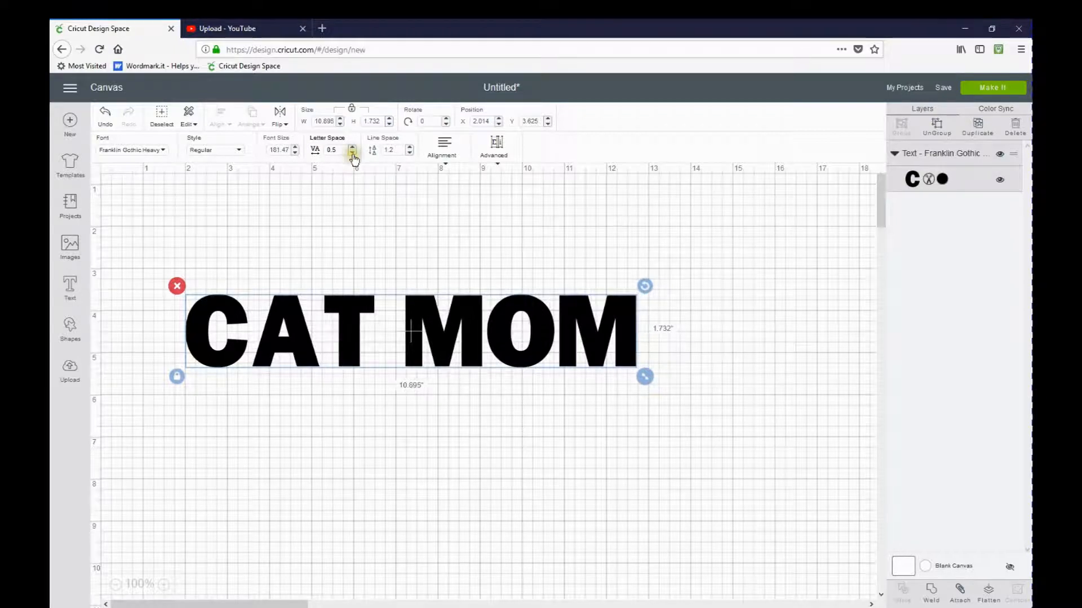
left_click(352, 153)
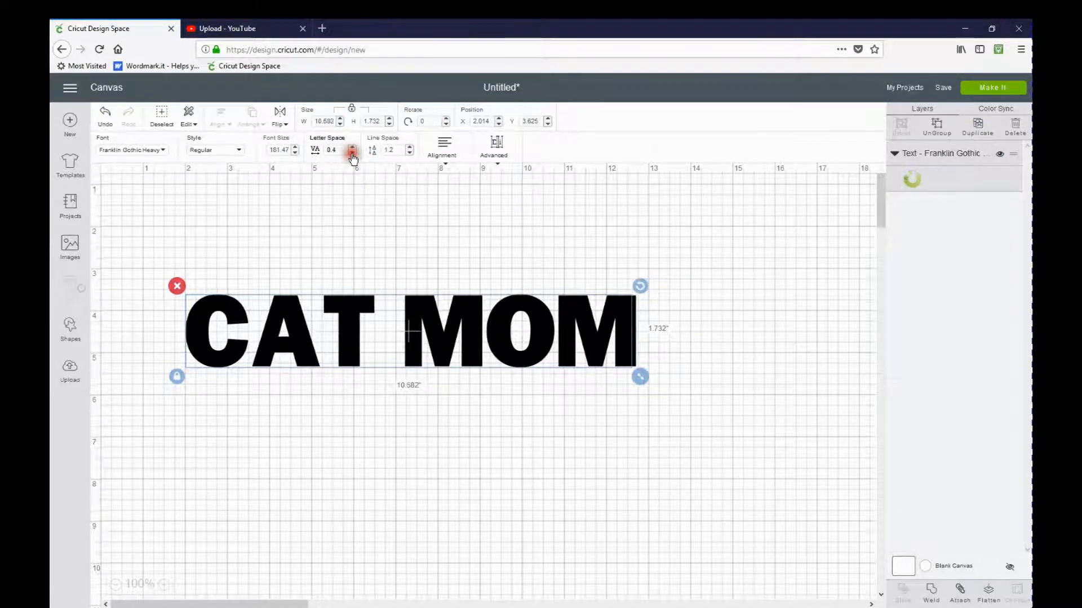
left_click(353, 154)
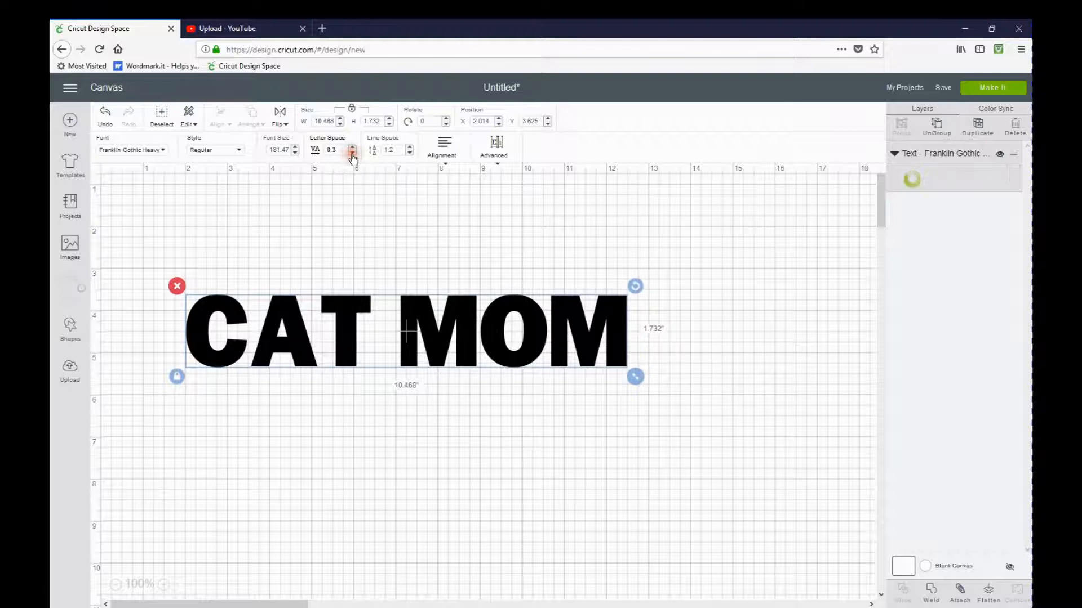
left_click(352, 154)
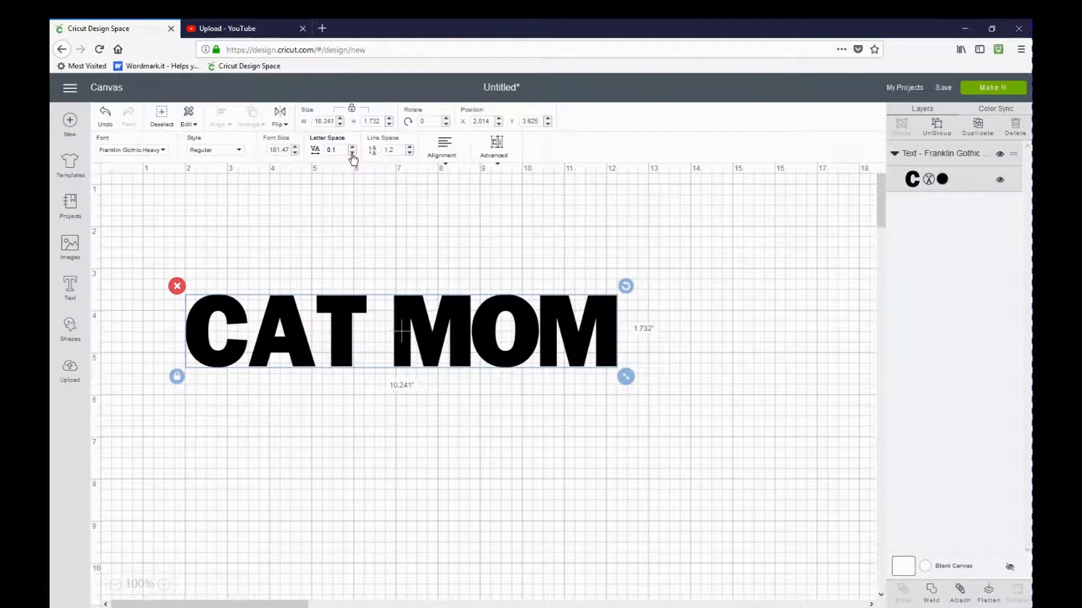
- Ungroup the CAT MOM text and nudge the letter T left against the A, to X position 4.721
right_click(335, 313)
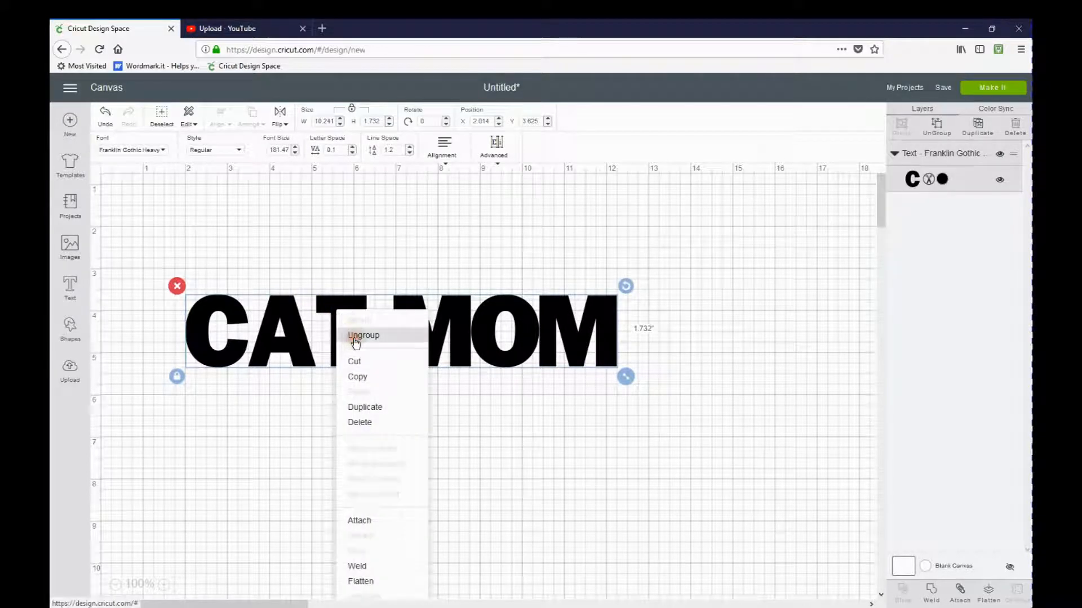
left_click(355, 337)
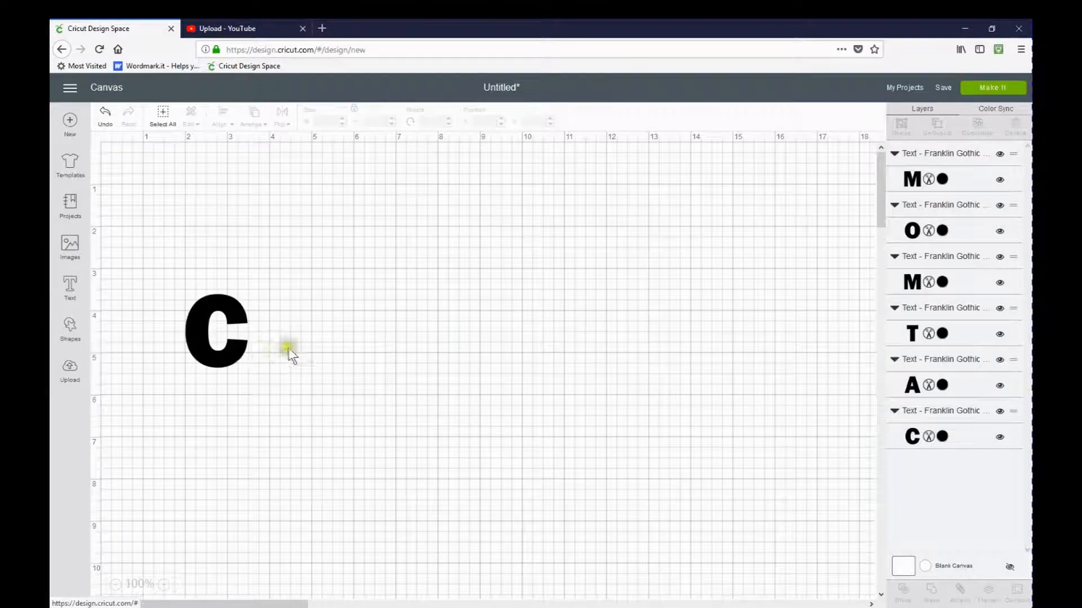
left_click(265, 361)
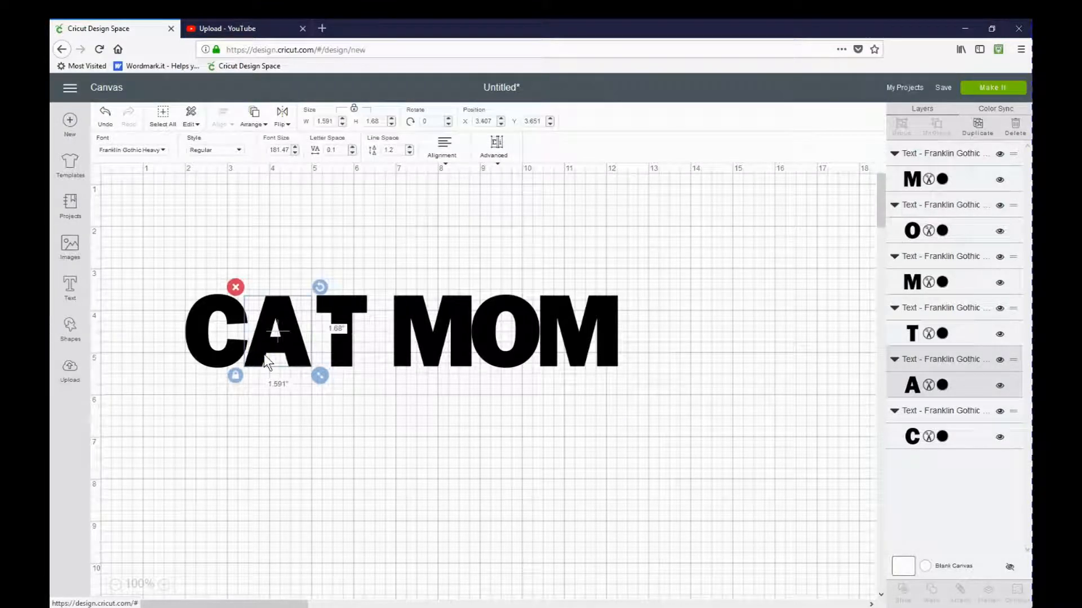
left_click(344, 352)
key("Left")
key("Left")
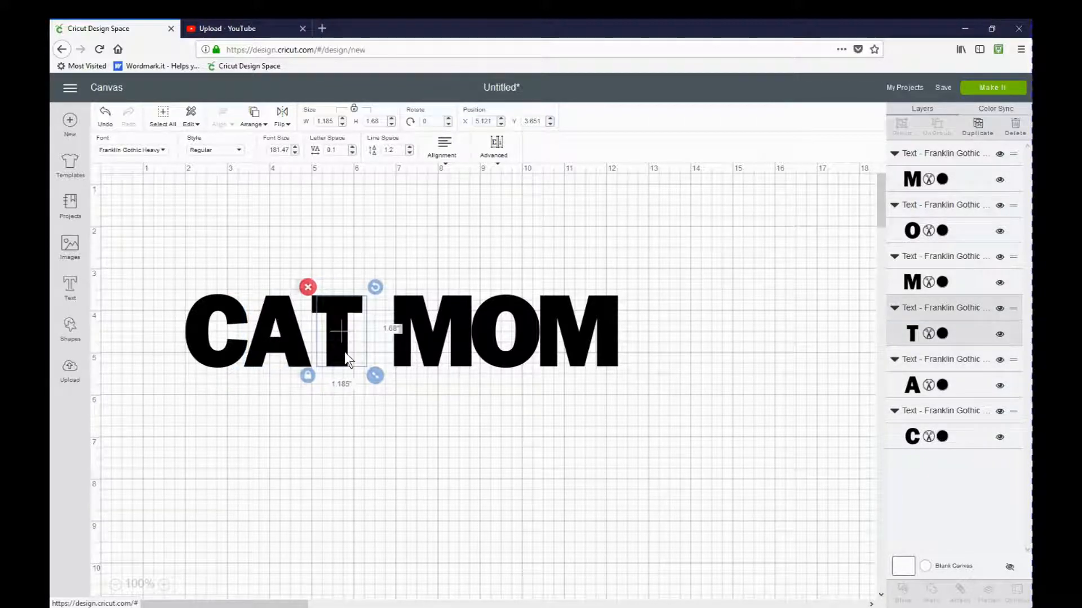
key("Left")
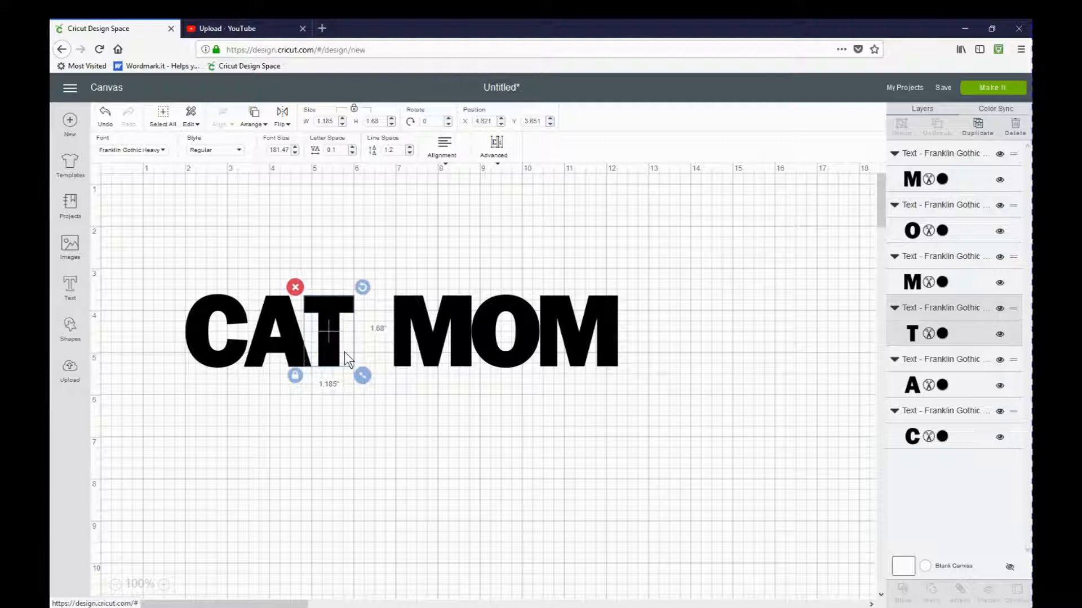
key("Left")
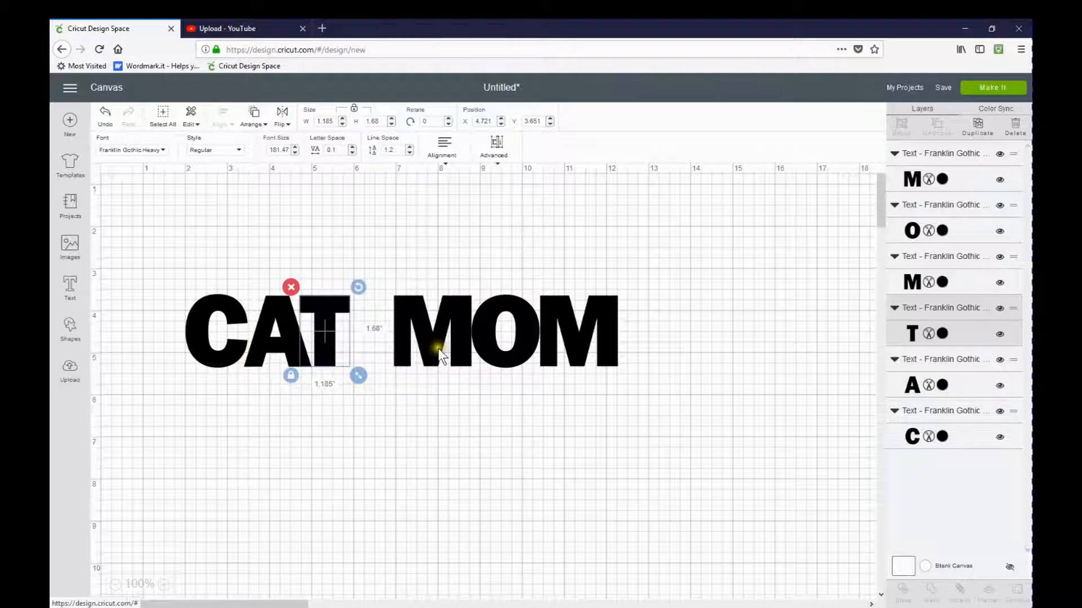
- Select the letters C, A and T together and attach them as one unit
left_click_drag(359, 375, 359, 378)
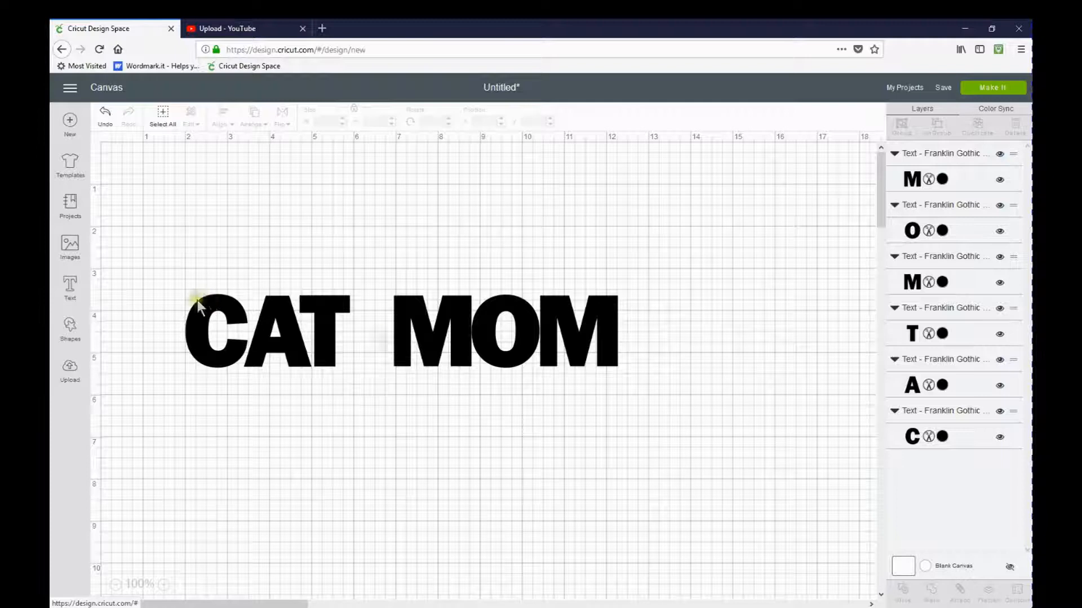
left_click_drag(163, 275, 360, 383)
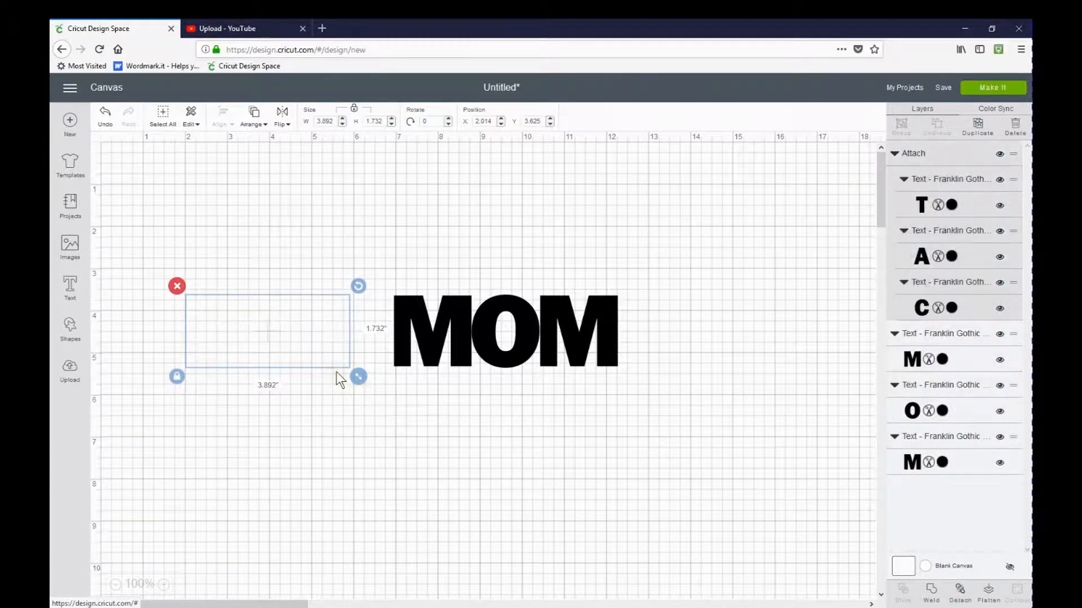
- Nudge the attached word CAT toward MOM, leaving a narrow gap between the words, to X position 2.814
key("Right")
key("Right")
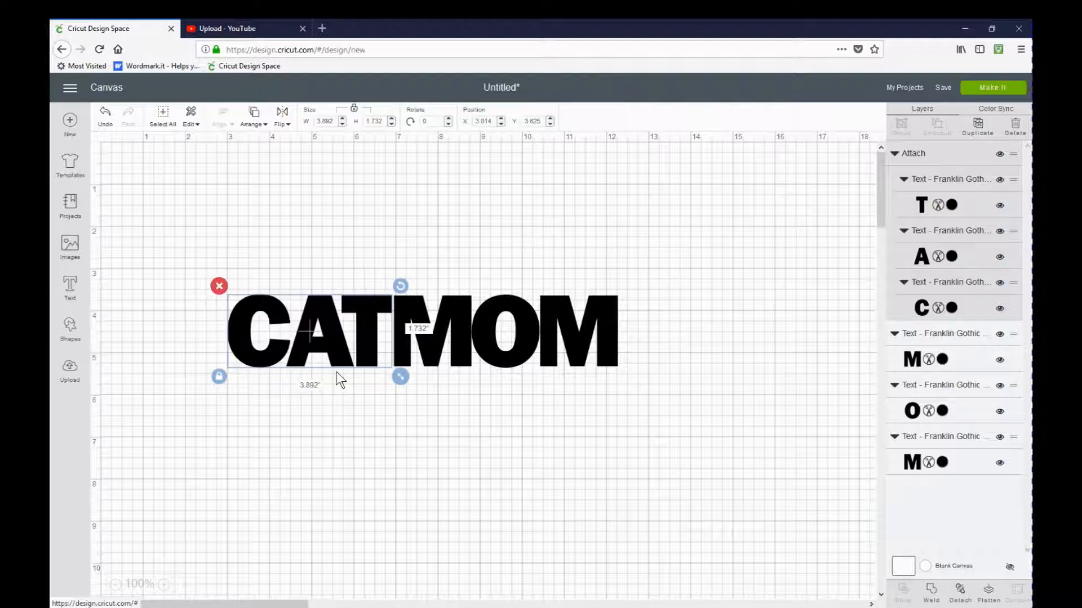
key("Left")
key("Left")
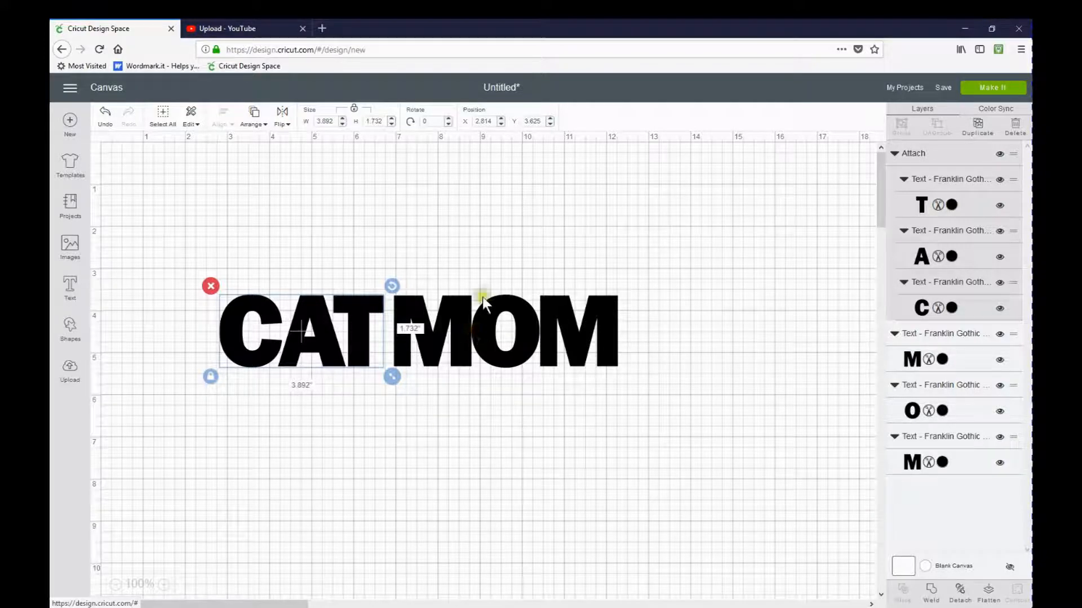
- Select the word CAT and all the MOM letters together and attach them as one unit
left_click(474, 314)
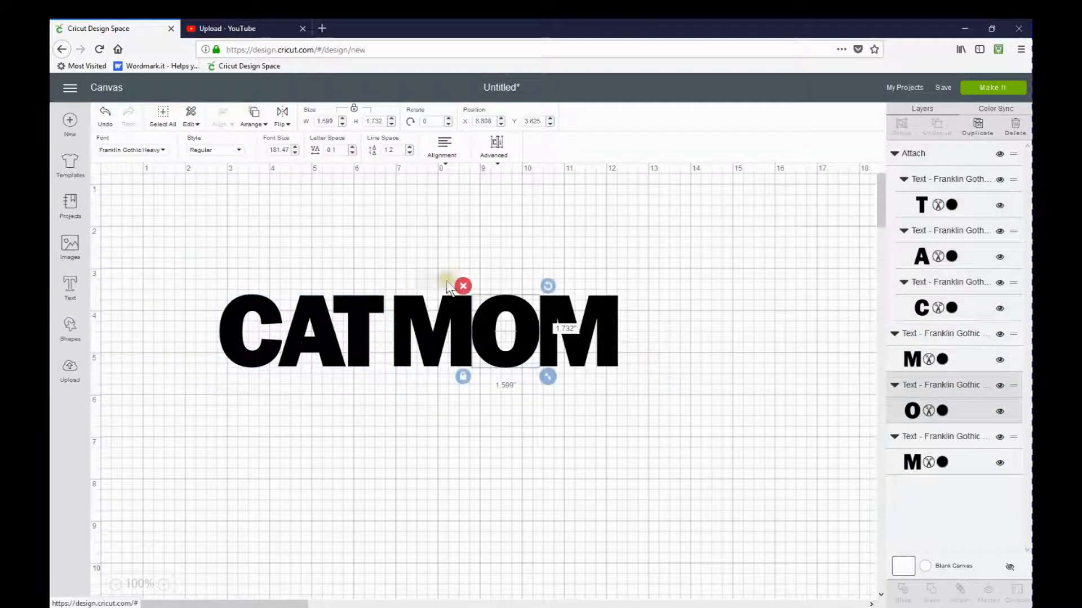
left_click(400, 275)
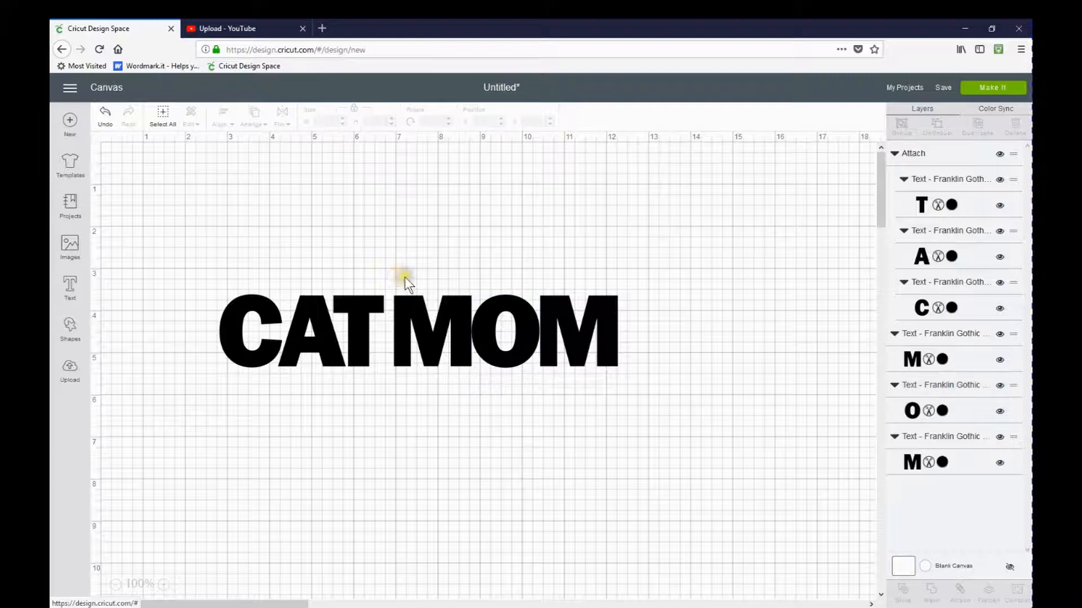
mouse_move(188, 286)
left_mouse_down()
mouse_move(556, 368)
mouse_move(683, 383)
left_mouse_up()
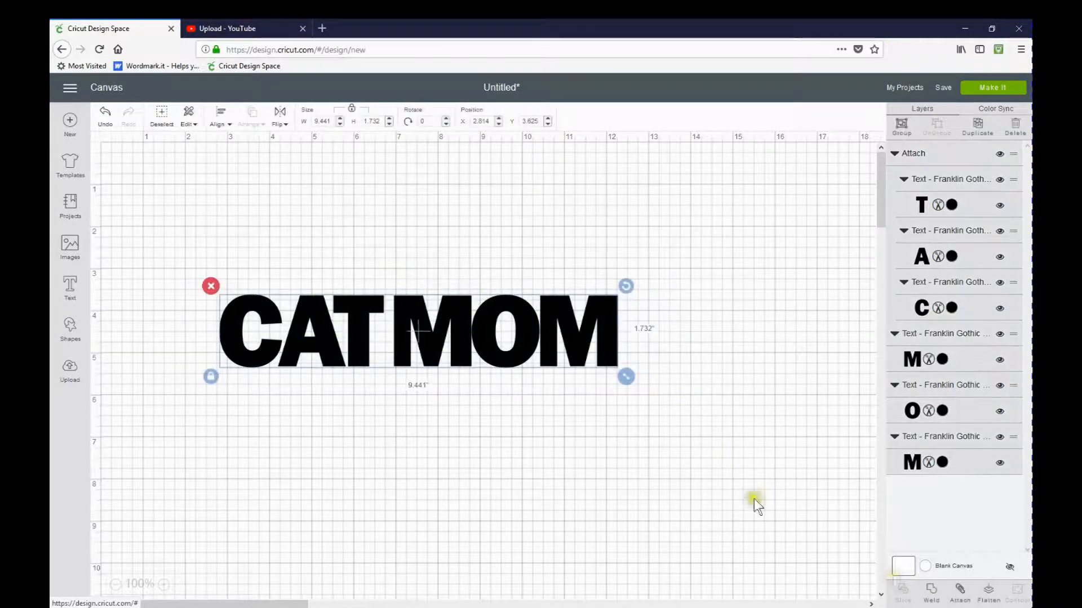
left_click(952, 590)
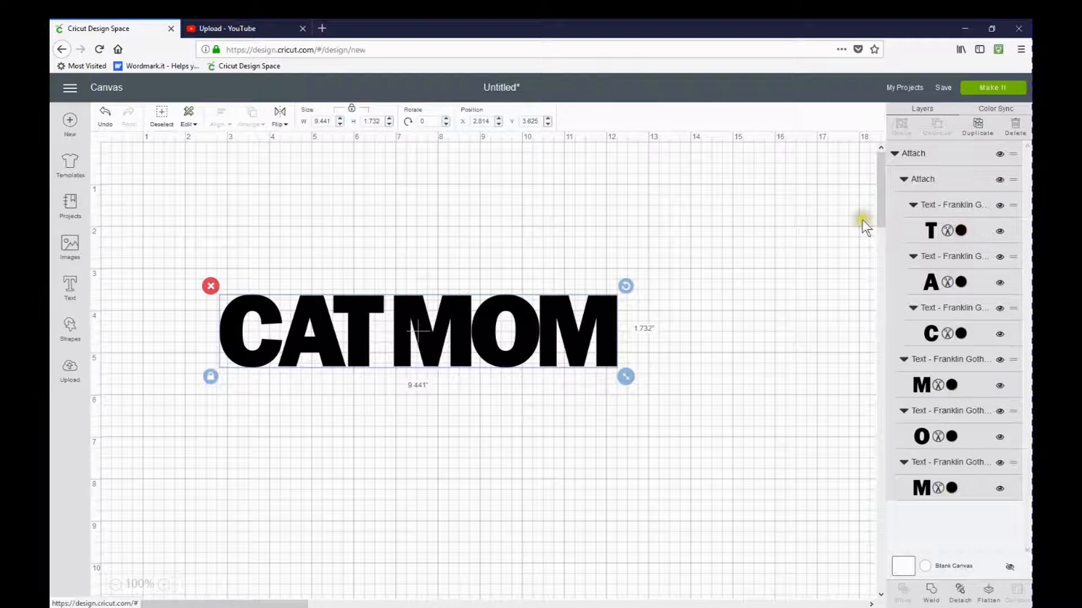
- Recolor the attached CAT MOM lettering to the basic color Rose Pink
left_click(961, 231)
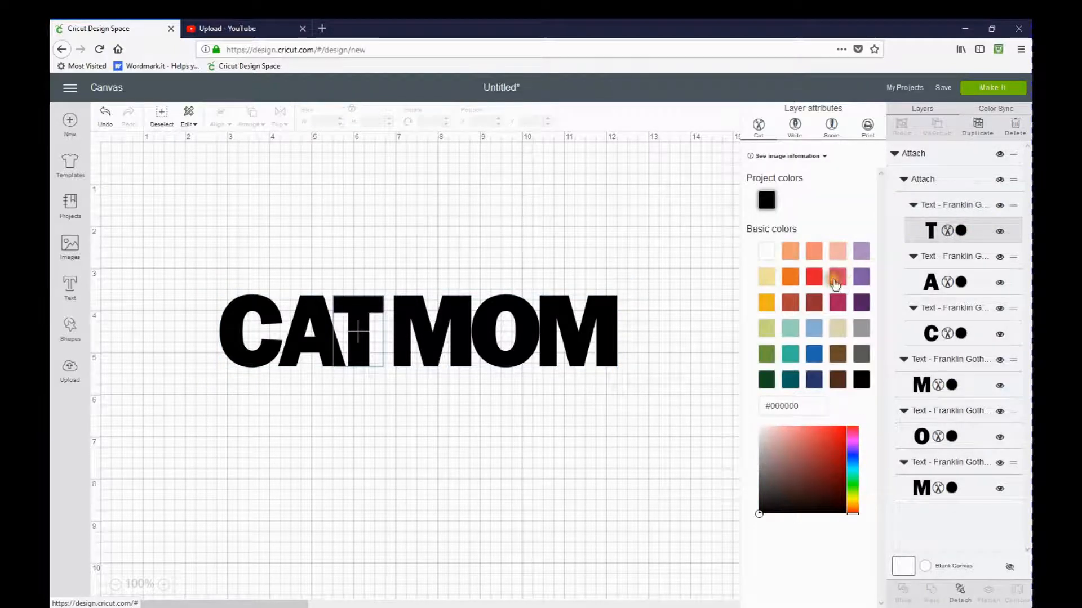
left_click(836, 282)
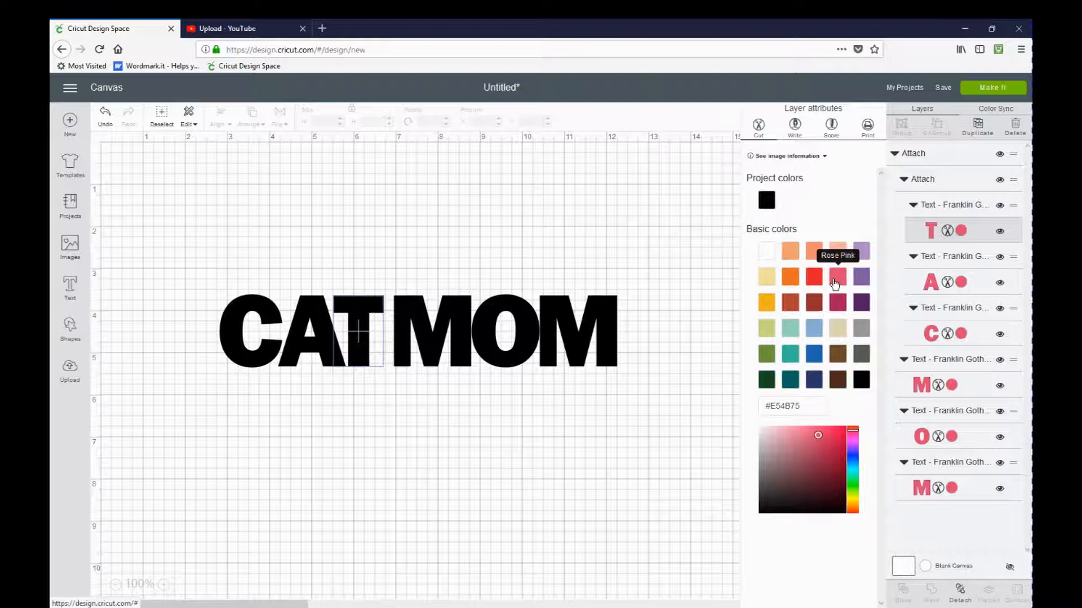
left_click(370, 214)
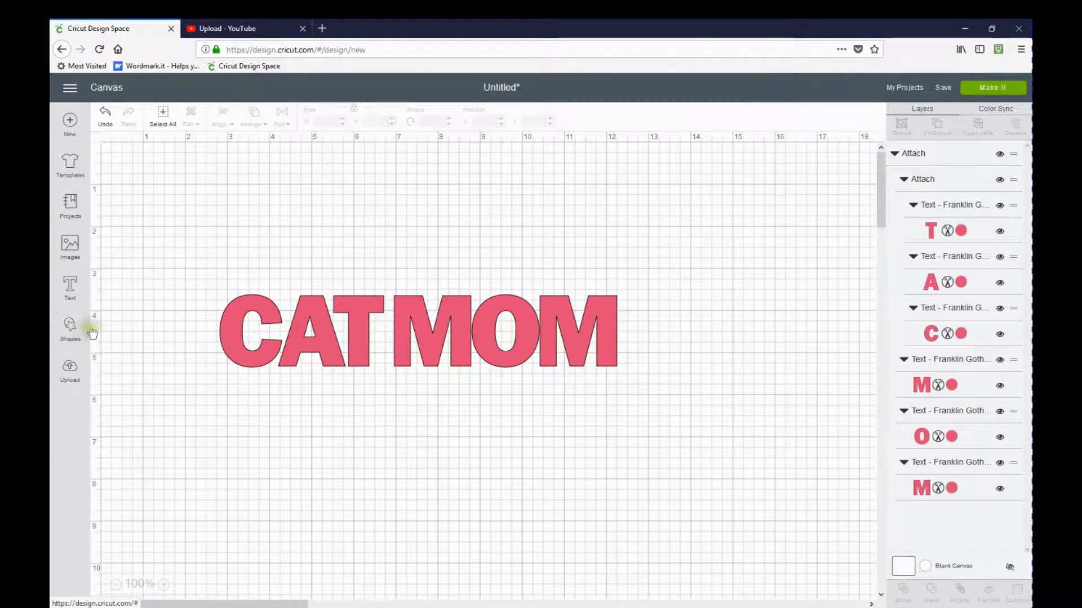
- Start a new image upload and browse to the Cat Stuff folder
left_click(69, 372)
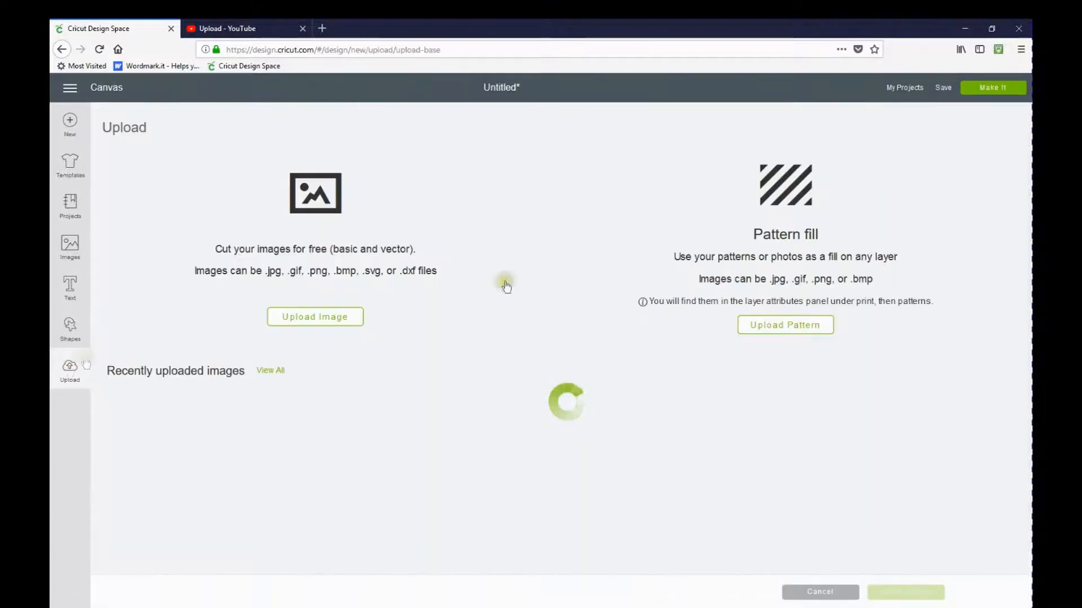
left_click(308, 320)
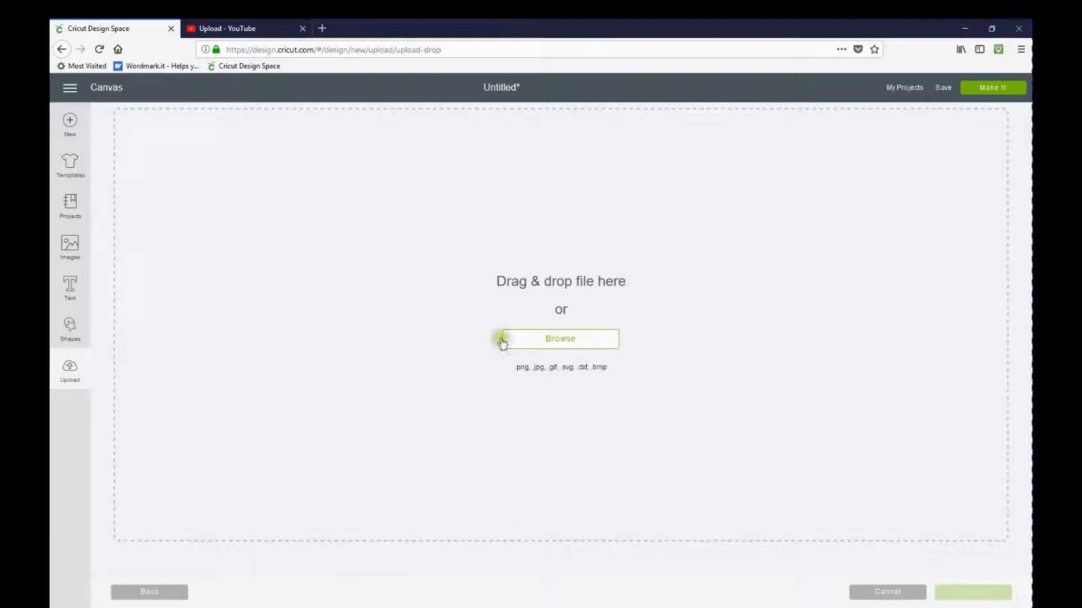
left_click(563, 342)
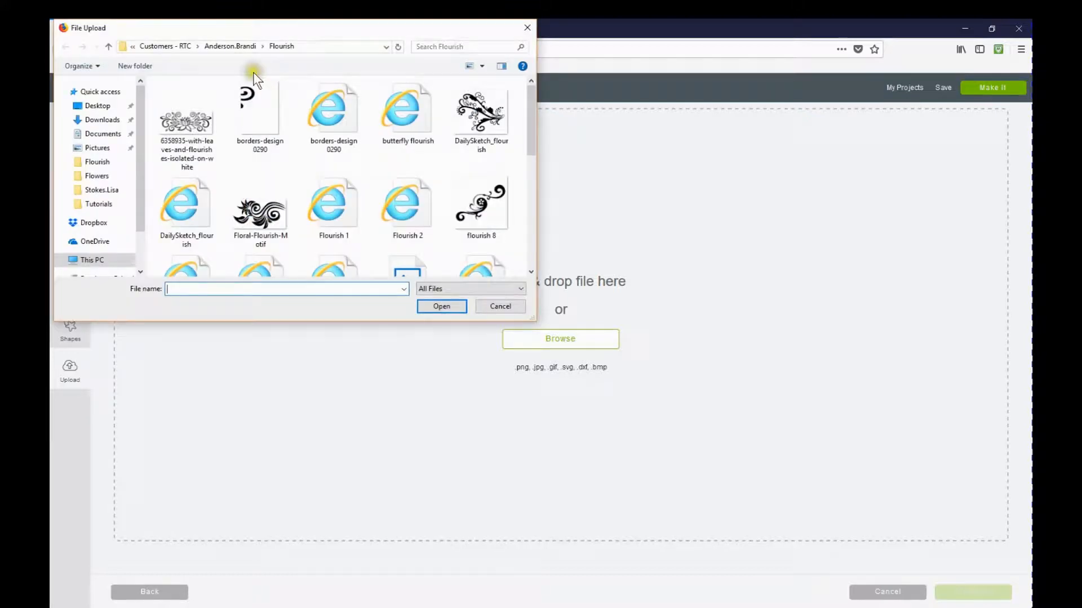
left_click(233, 45)
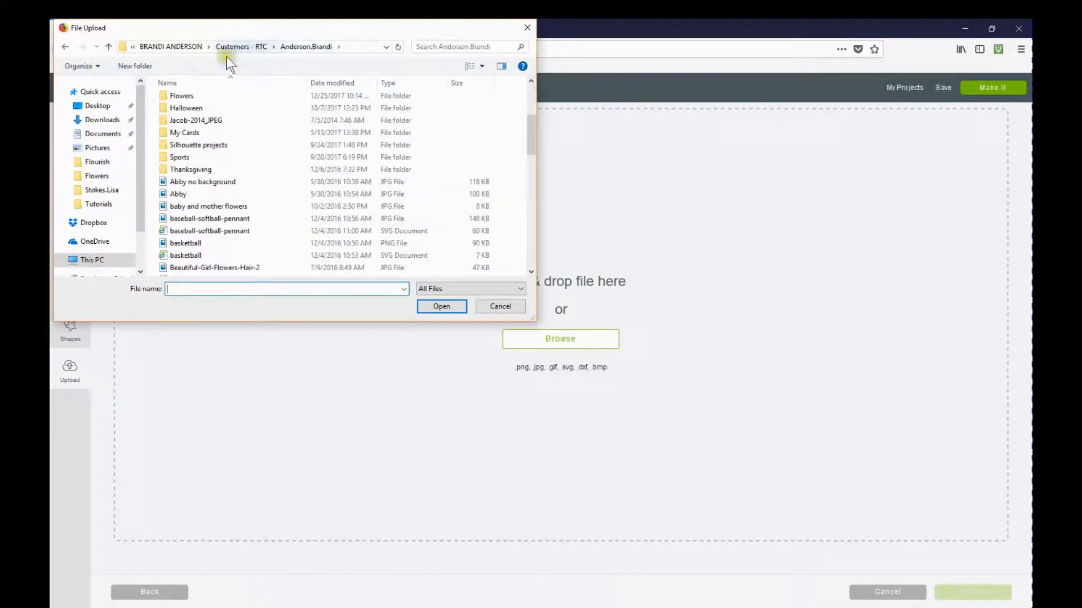
scroll(209, 153, "up", 3)
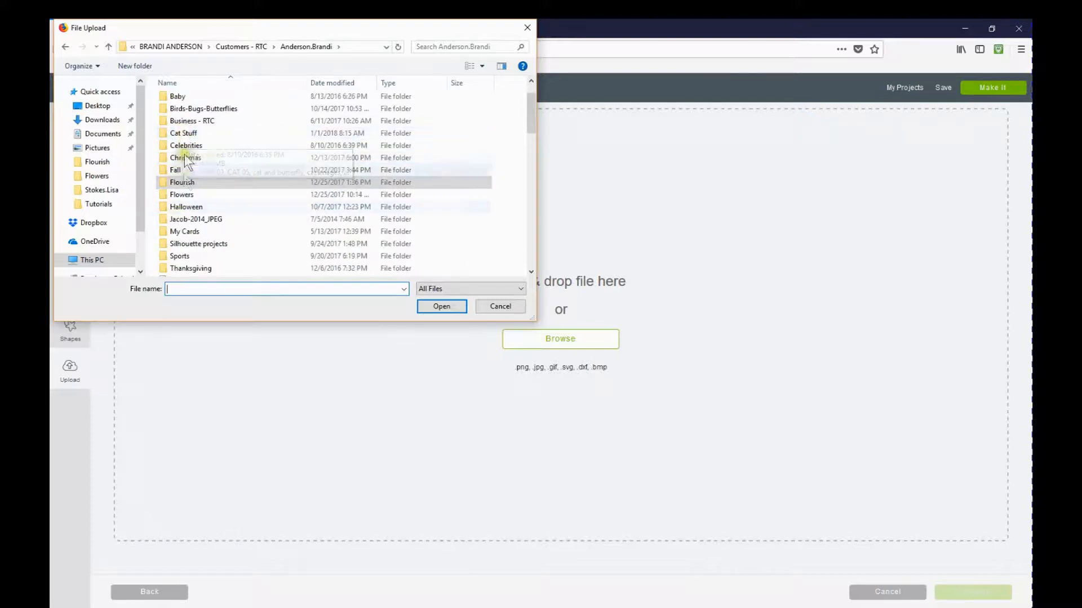
double_click(183, 133)
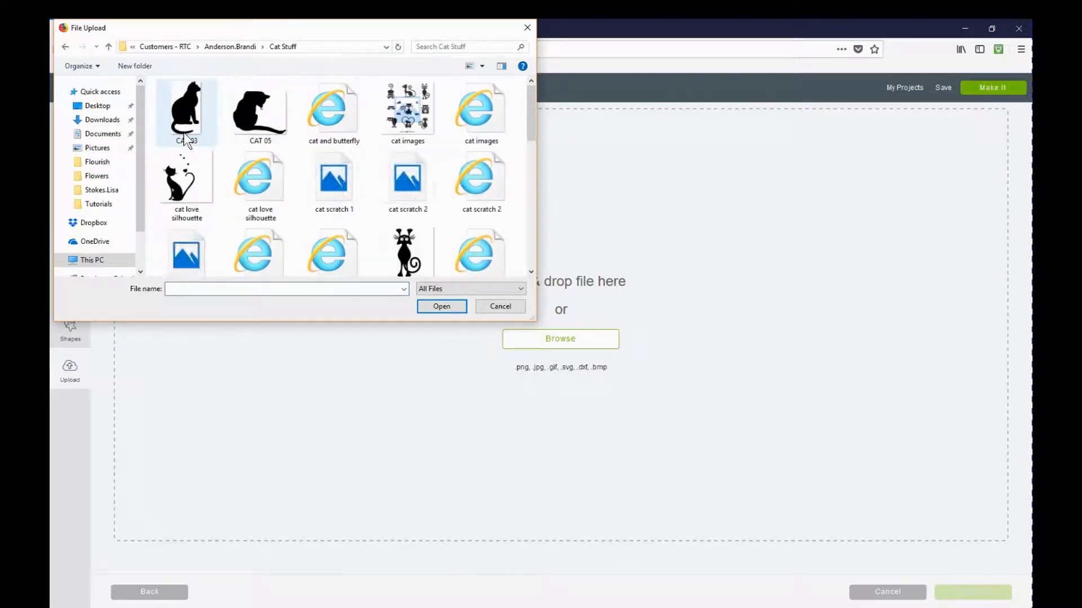
- Upload the picture file cat silhouette-walking and set its image type to Simple
scroll(313, 181, "down", 1)
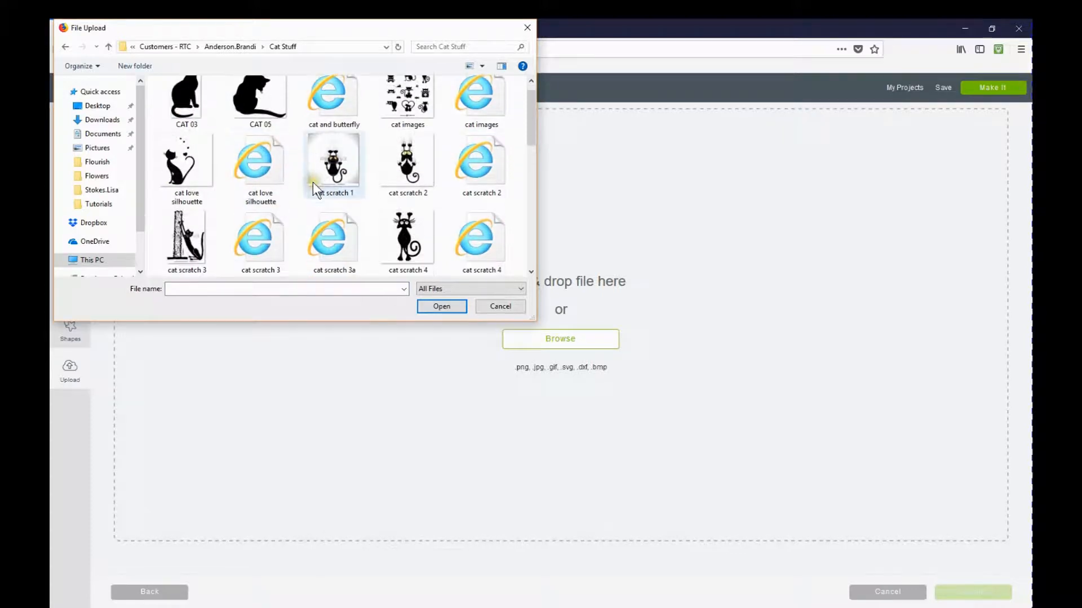
scroll(313, 181, "down", 1)
scroll(312, 181, "down", 1)
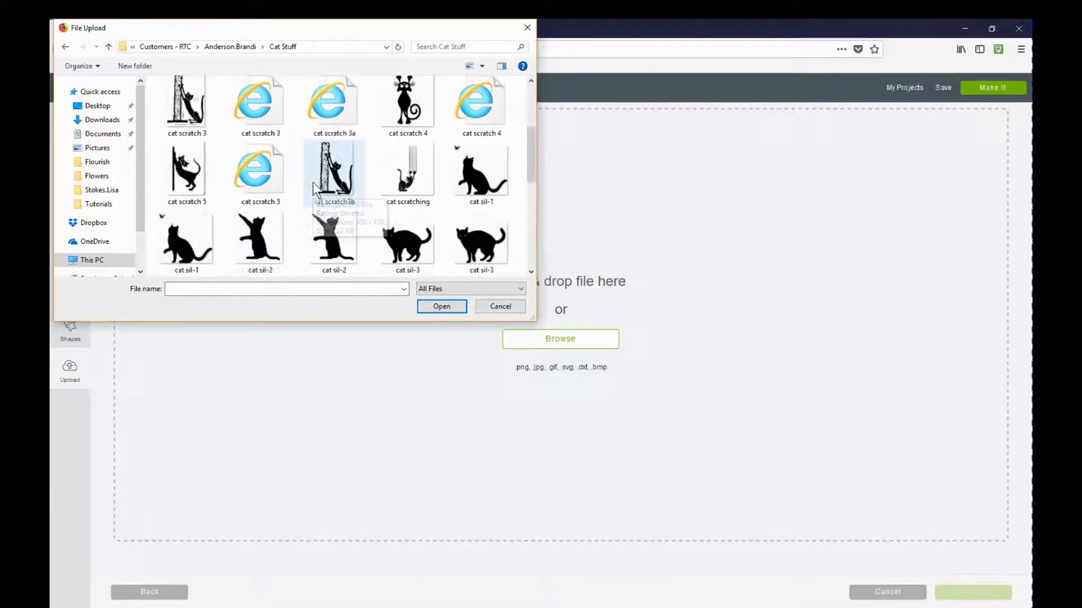
scroll(312, 181, "down", 1)
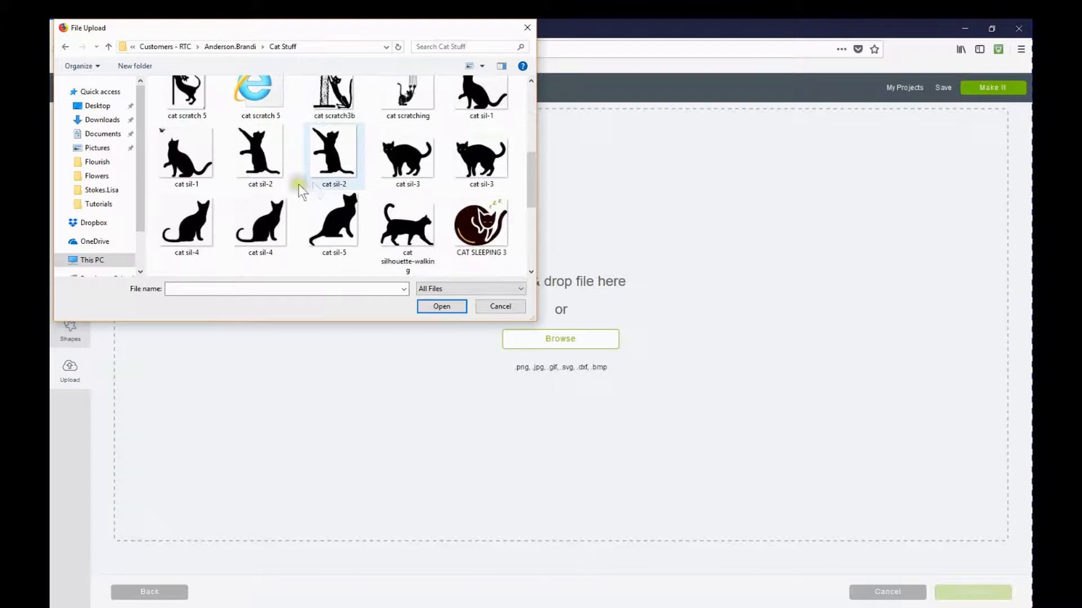
left_click(405, 237)
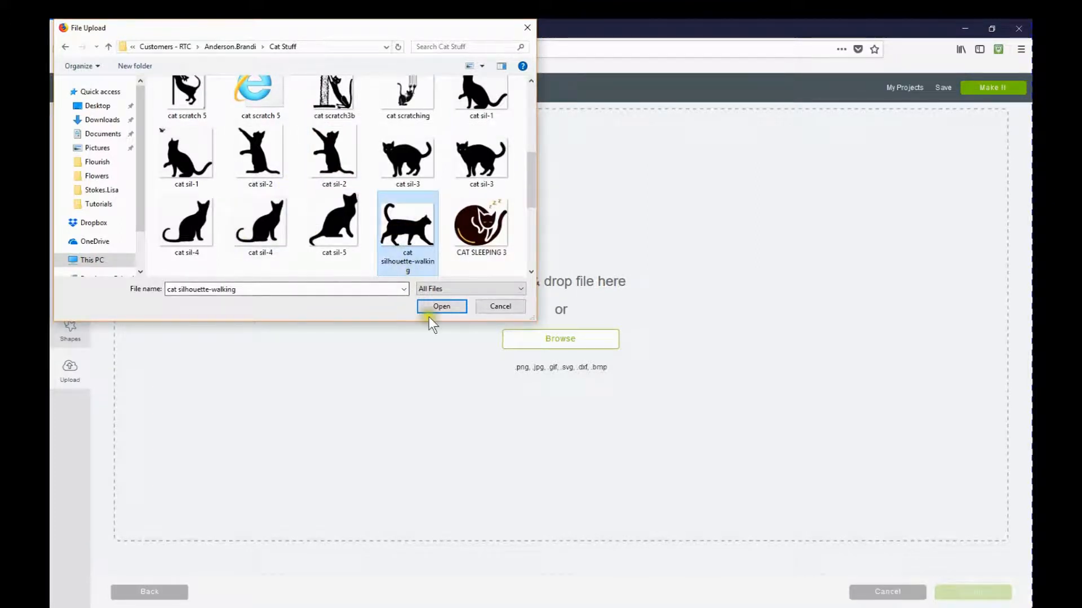
left_click(441, 307)
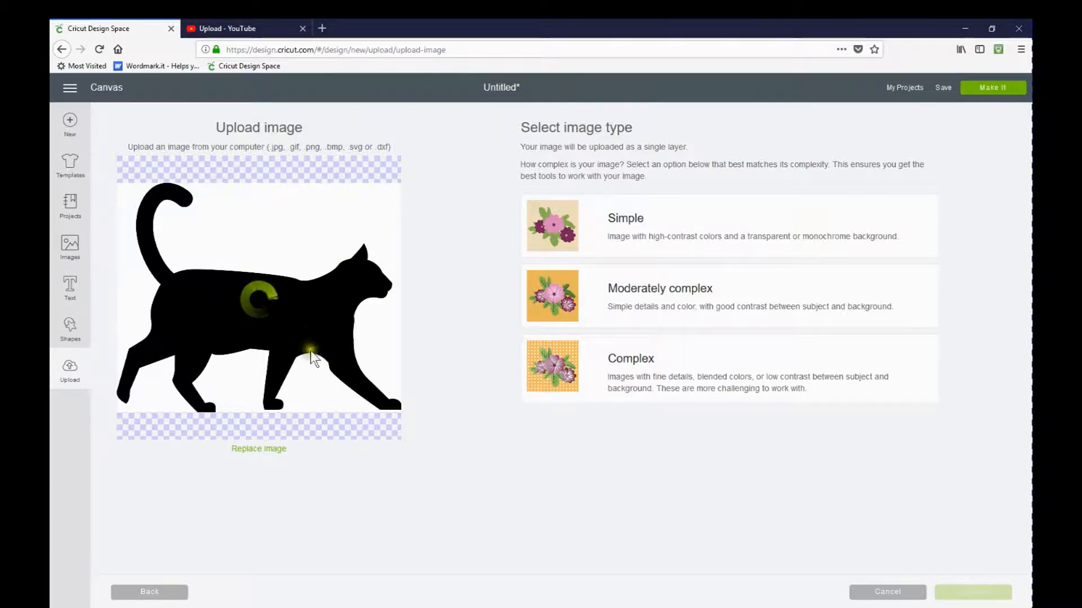
left_click(648, 230)
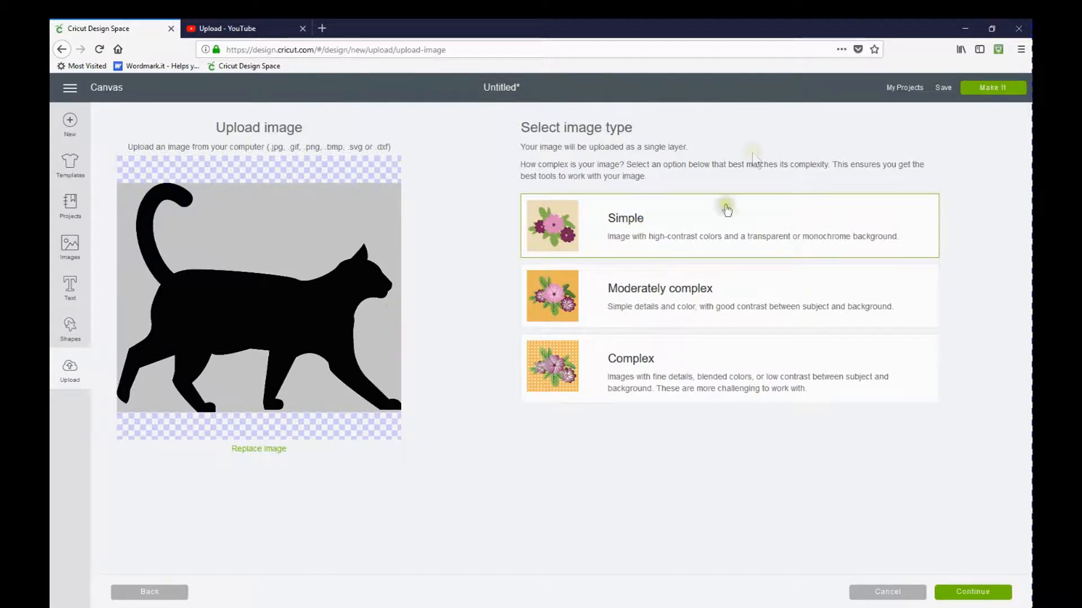
left_click(982, 597)
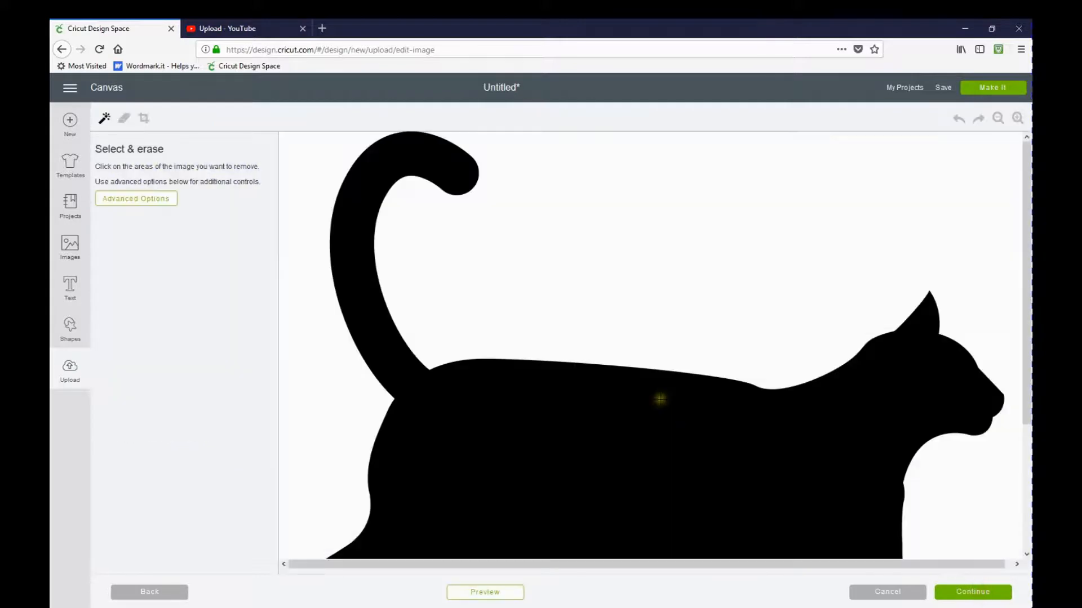
- Erase all background areas around the cat, including those beside the tail and between the legs, then check the cut preview and accept the cleanup
left_click(705, 357)
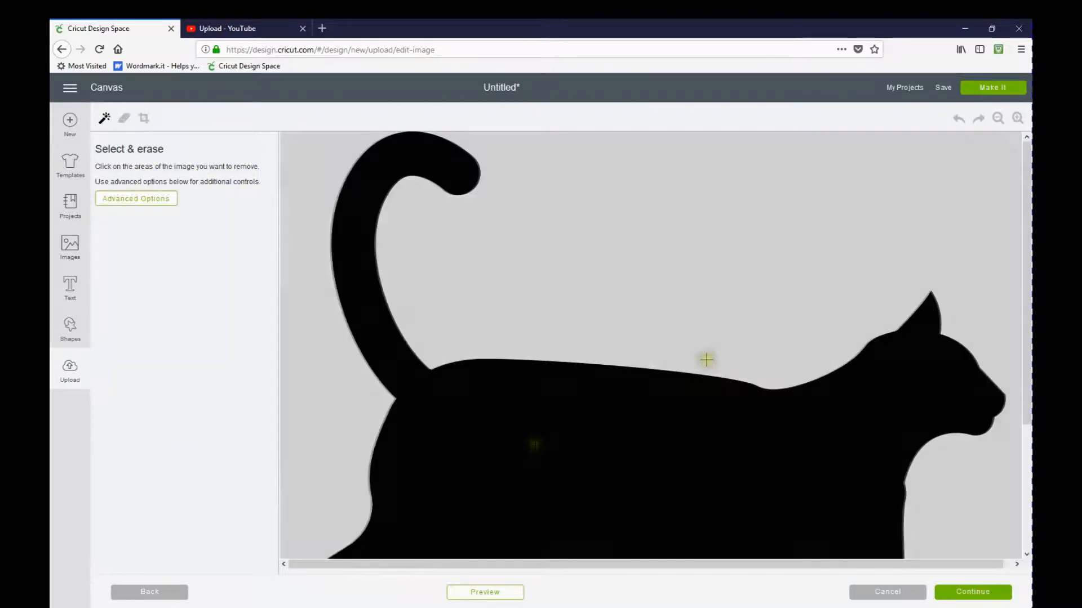
left_click(997, 119)
left_click(998, 119)
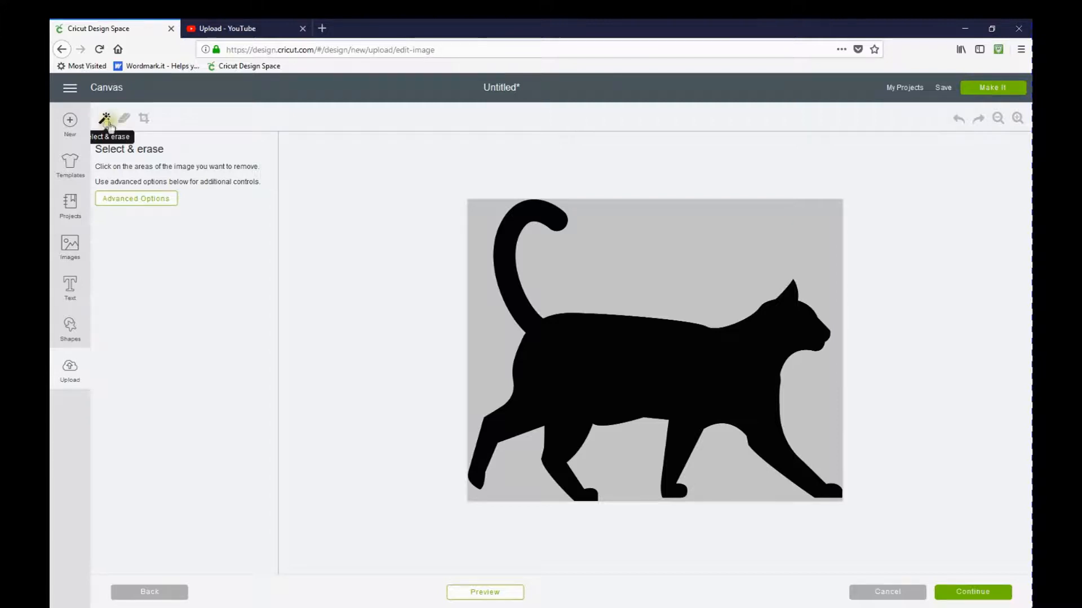
left_click(481, 297)
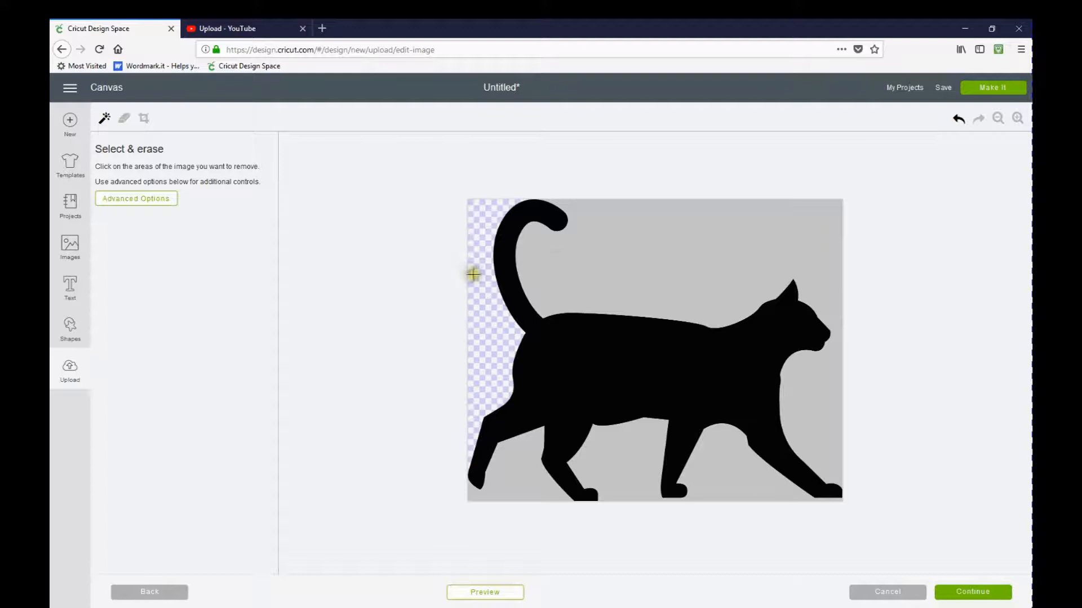
left_click(587, 262)
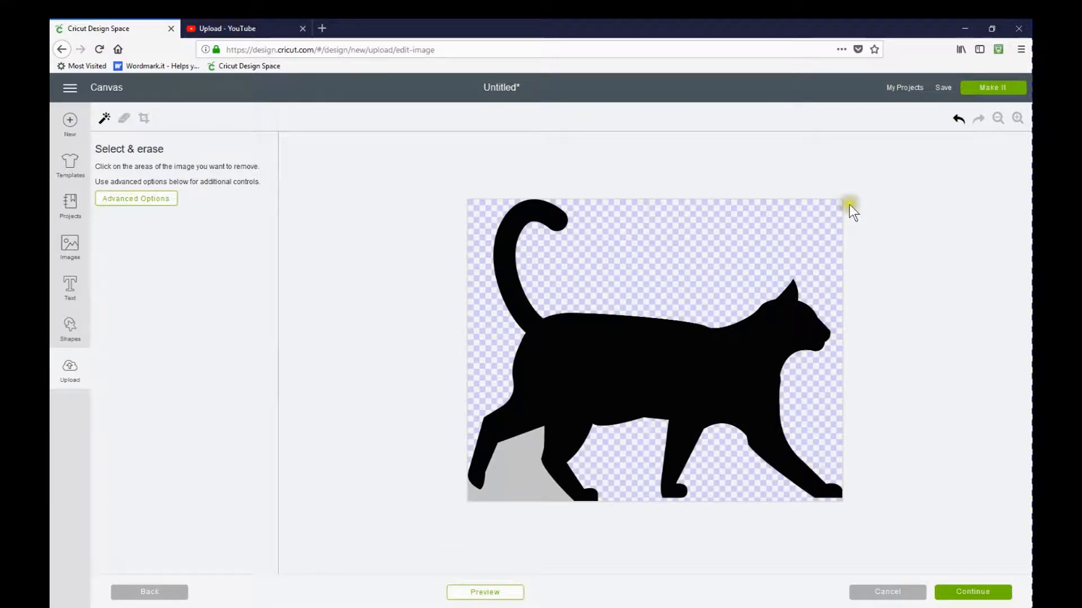
left_click(509, 482)
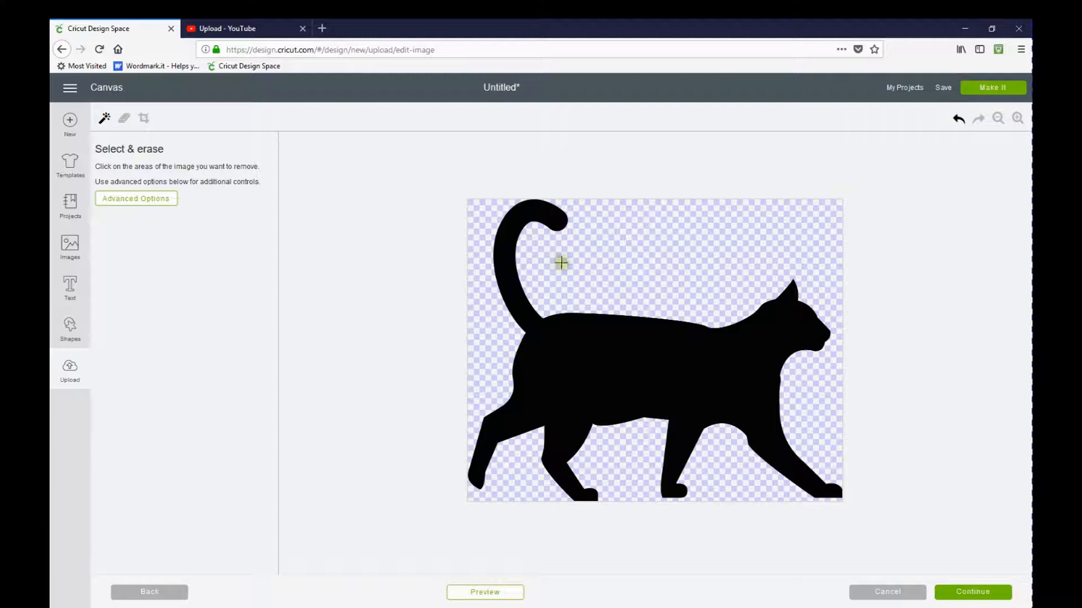
left_click(491, 592)
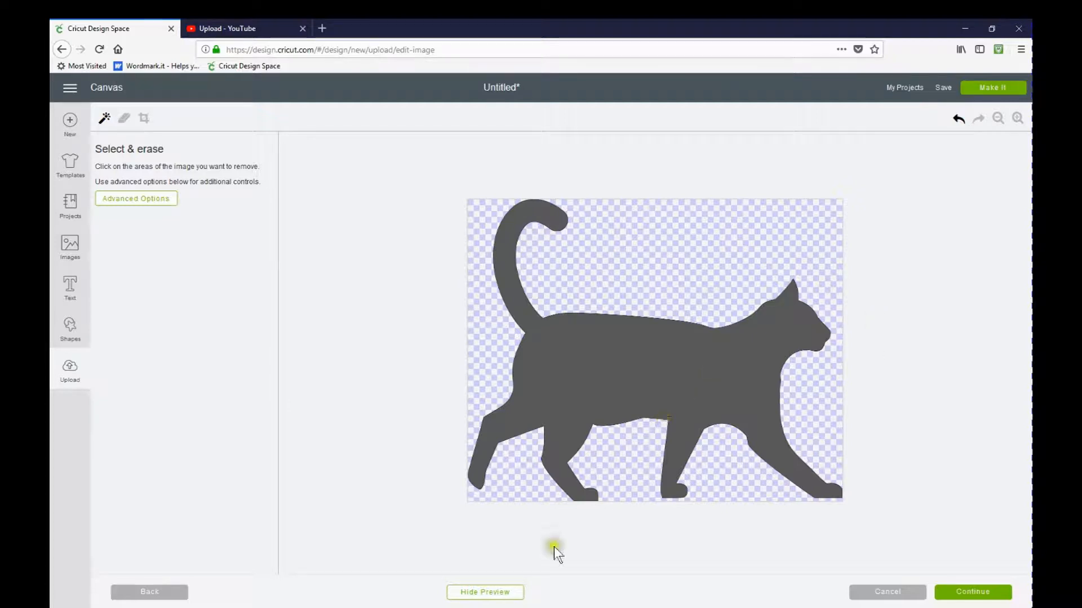
left_click(498, 593)
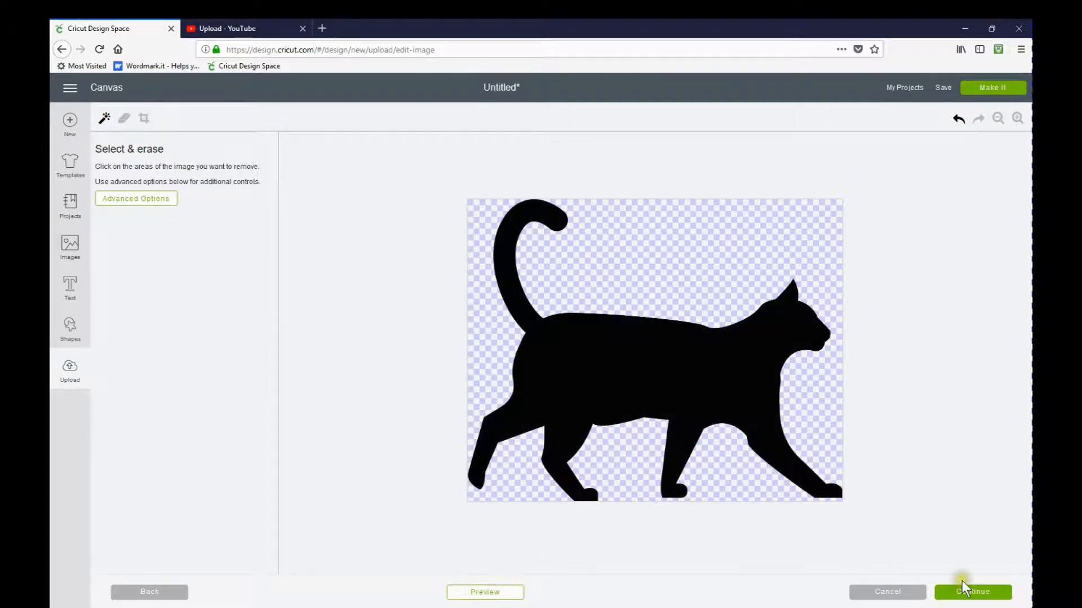
left_click(970, 592)
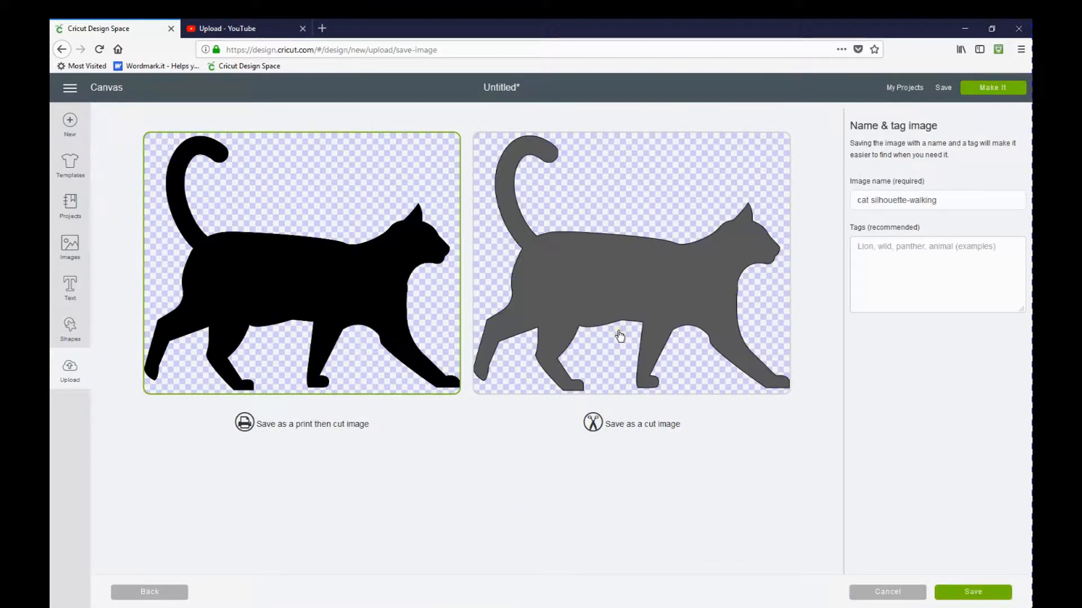
- Save the cat as a cut image with the tags "cat, walking cat, cat silhouette"
left_click(647, 293)
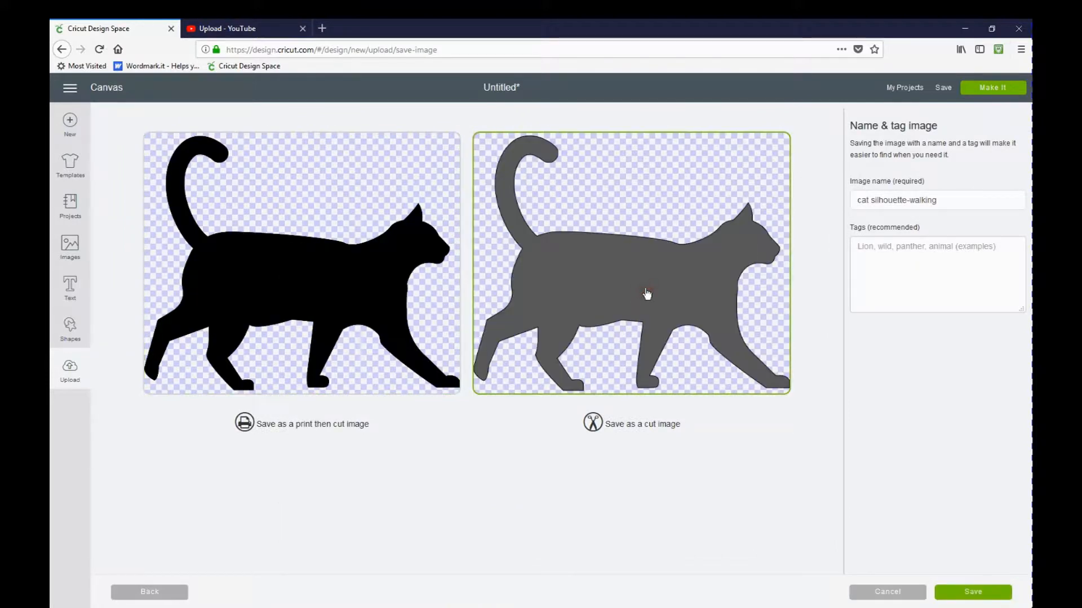
left_click(890, 251)
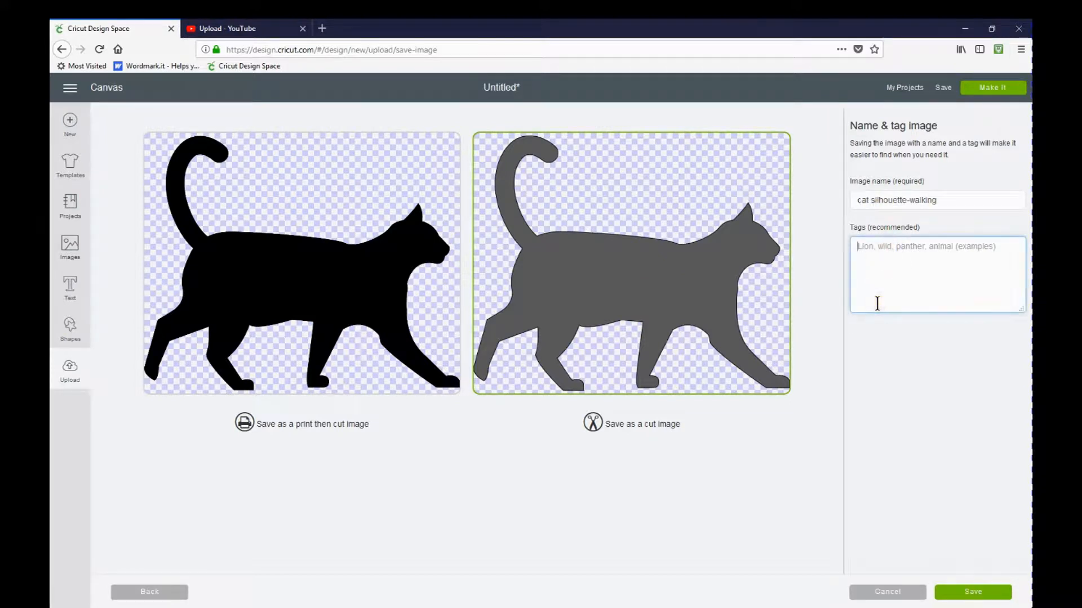
type("CAT")
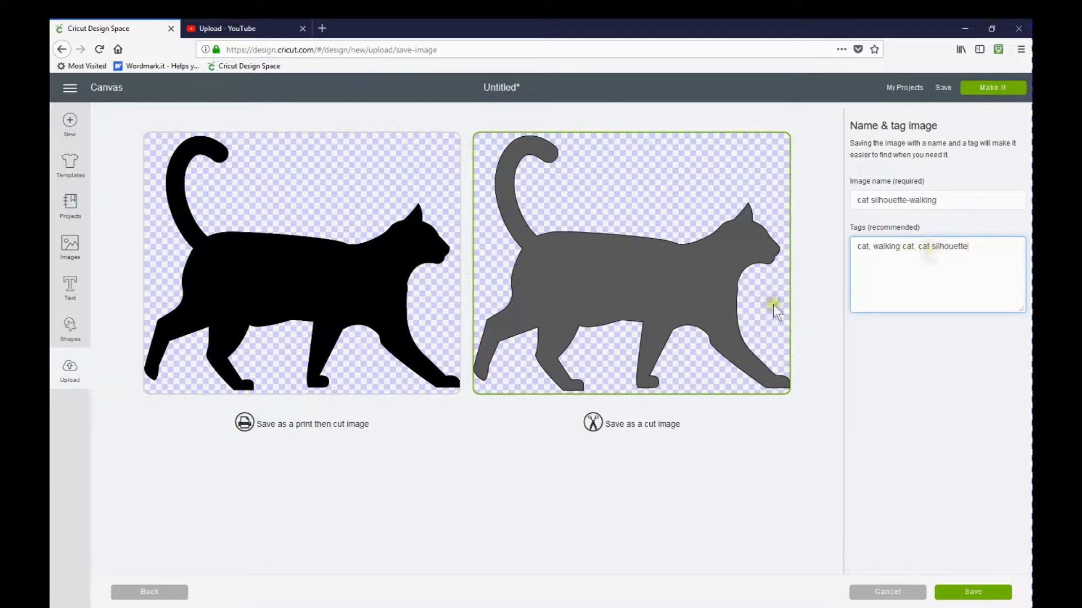
left_click(981, 593)
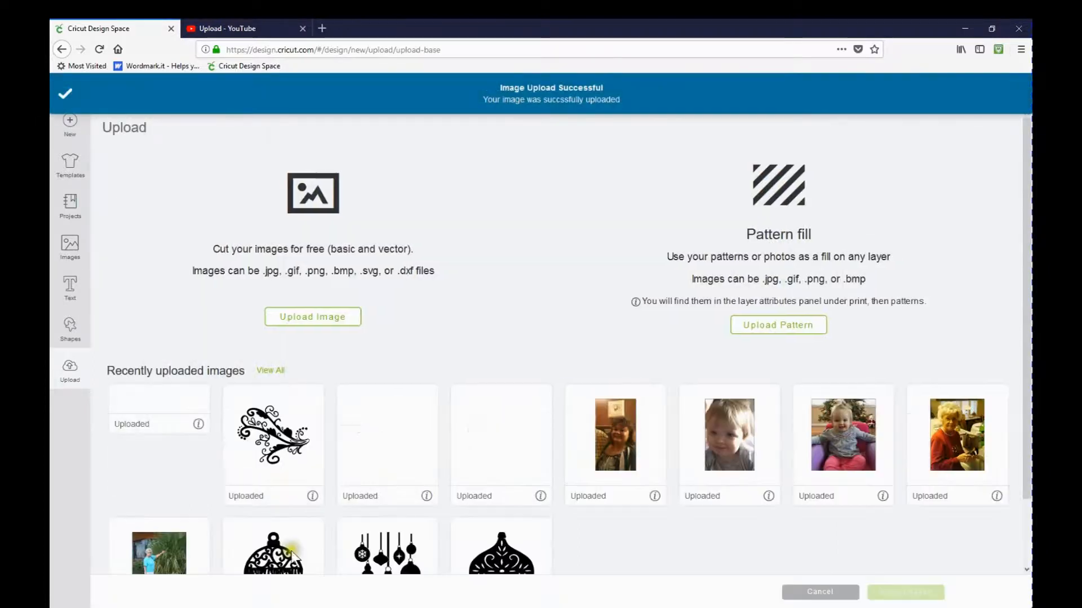
- Insert the uploaded walking cat, scale it to about 4.44 in wide, and centre it over the CAT MOM text
left_click(148, 449)
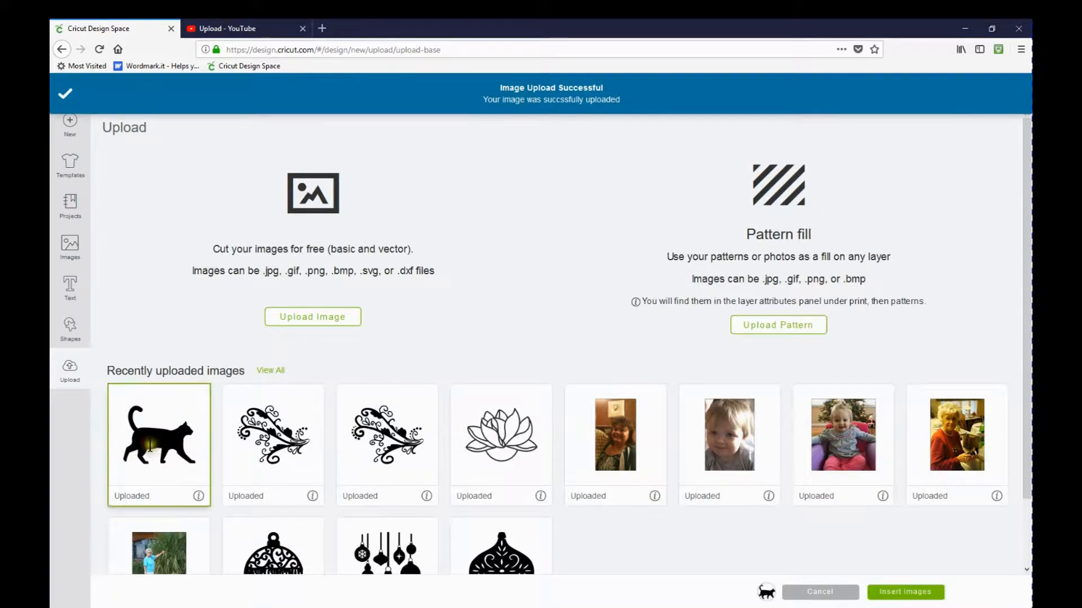
left_click(897, 593)
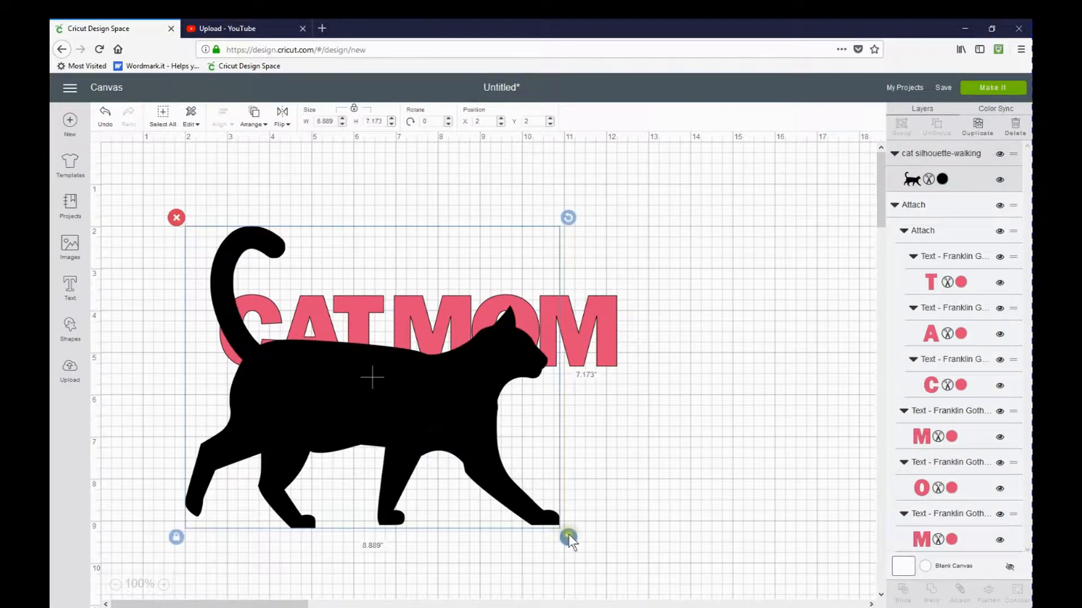
left_click_drag(555, 526, 381, 393)
left_click_drag(330, 329, 455, 338)
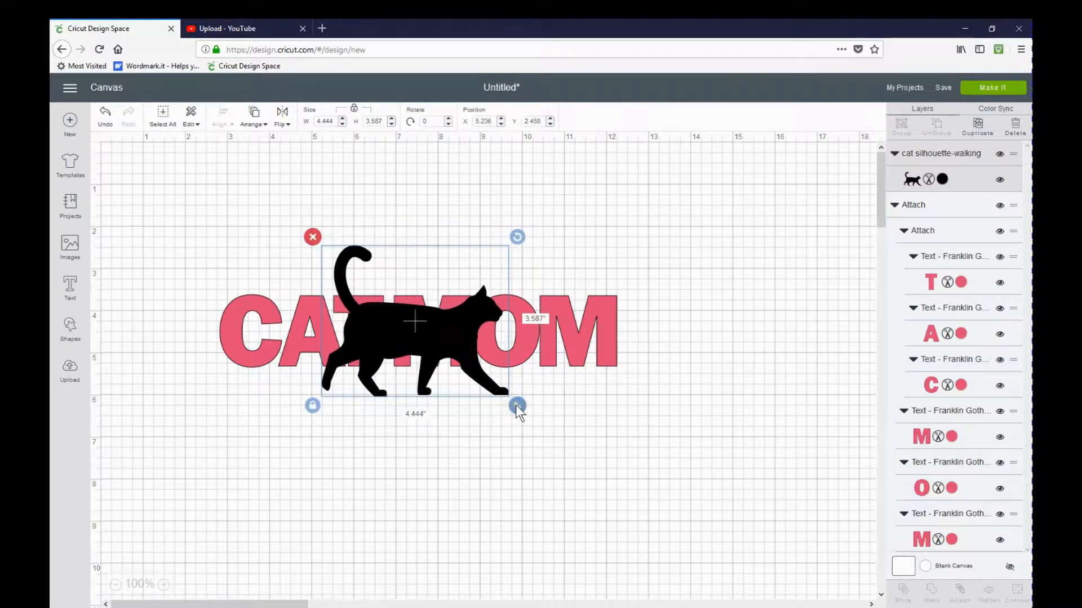
- Duplicate the cat silhouette and move the copy to the empty canvas area well to the right of the design
left_click(978, 135)
left_click_drag(453, 340, 774, 245)
left_click_drag(824, 260, 835, 263)
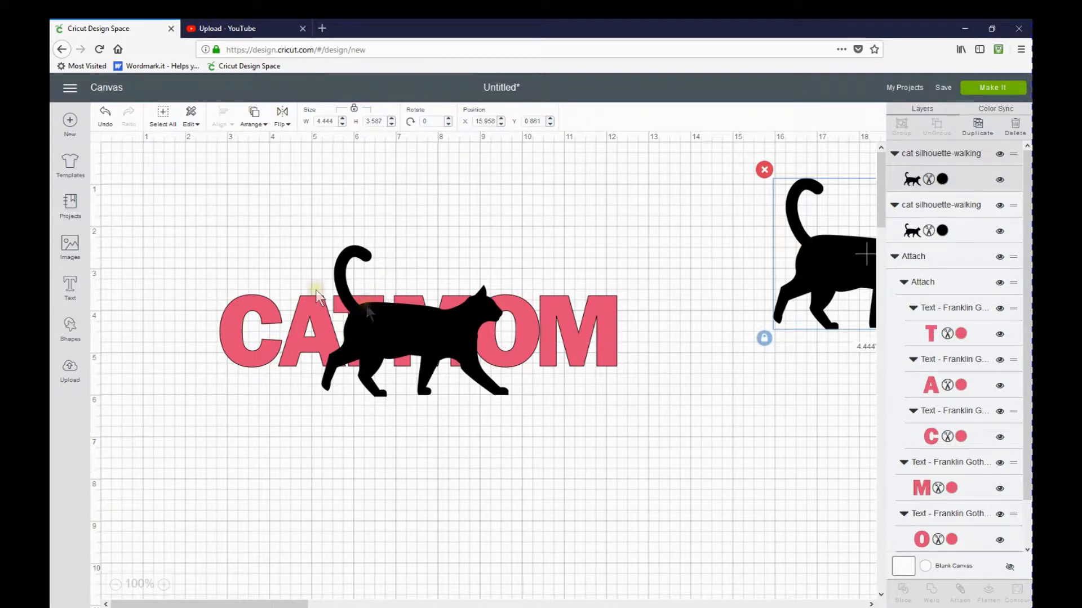
- Duplicate the attached CAT MOM text and move the copy off to the right, below the spare cat
scroll(978, 273, "down", 1)
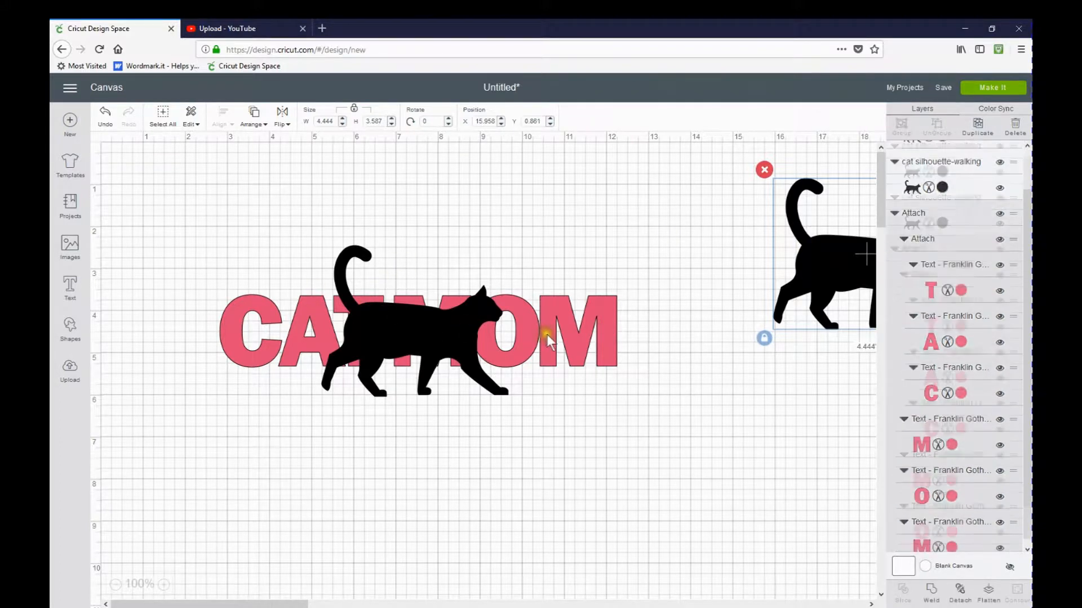
left_click(549, 333)
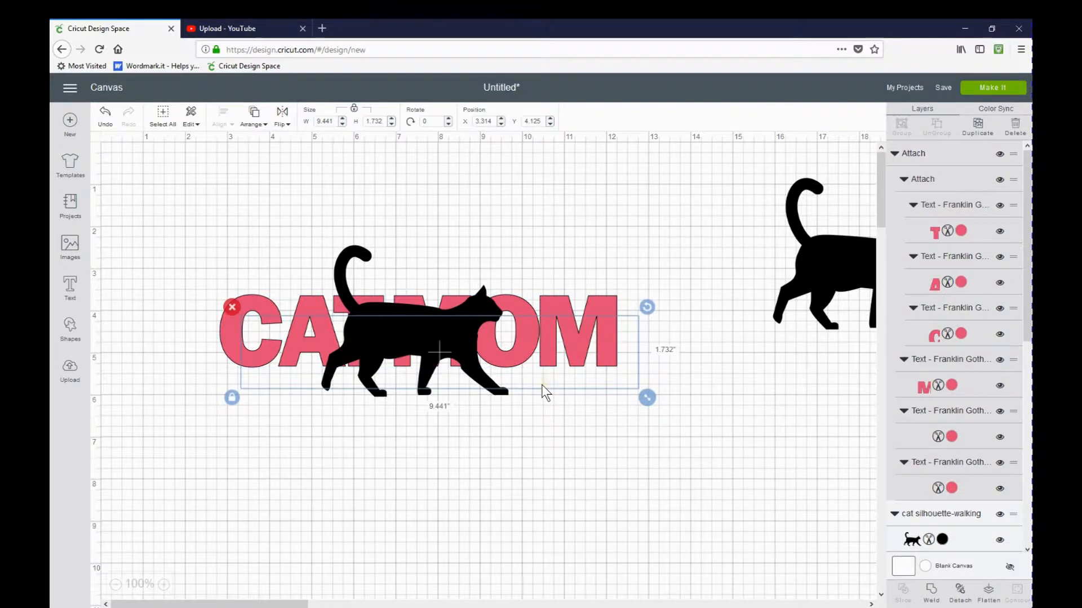
left_click_drag(560, 365, 782, 499)
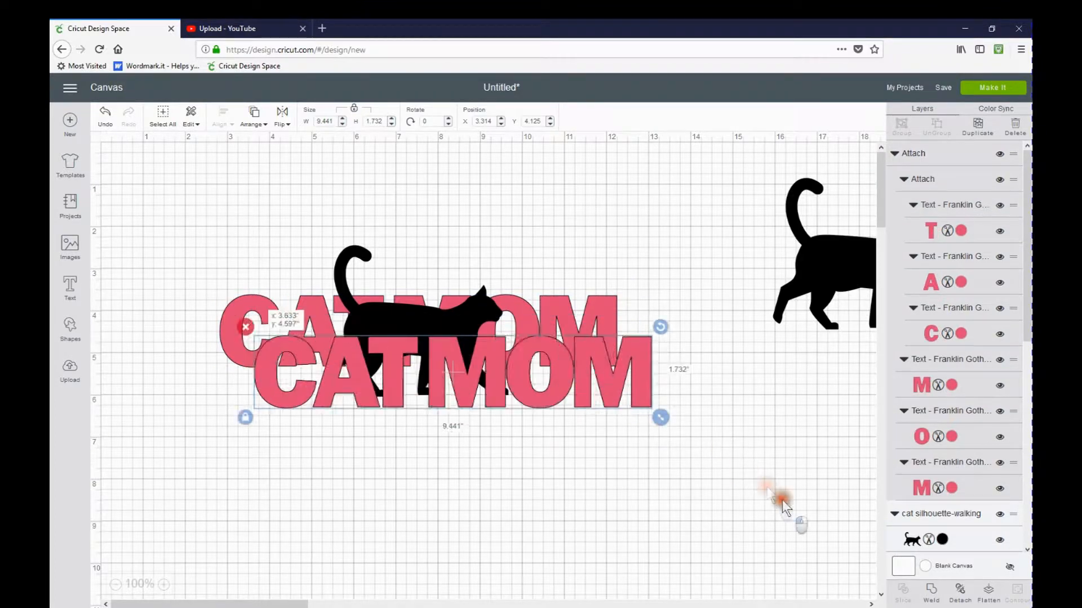
left_click_drag(682, 465, 840, 428)
left_click(644, 452)
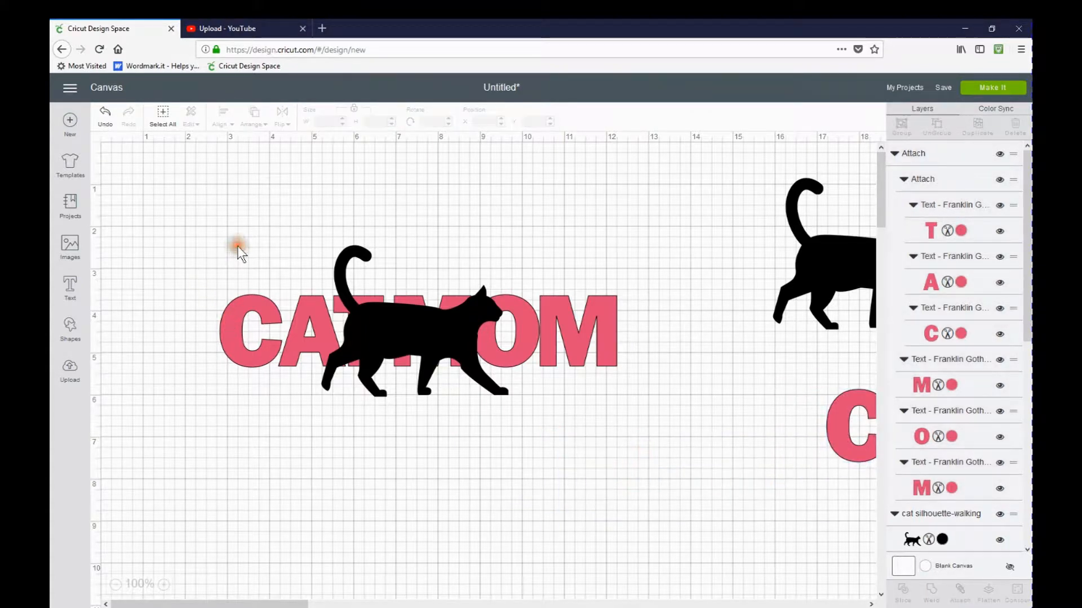
left_click(252, 301)
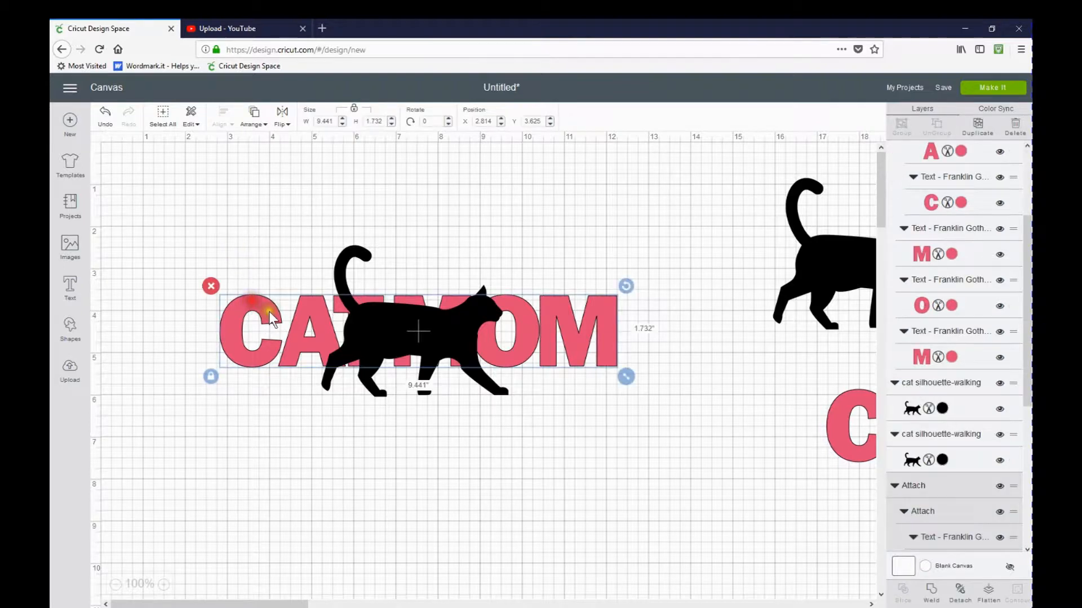
left_click(353, 256, "shift")
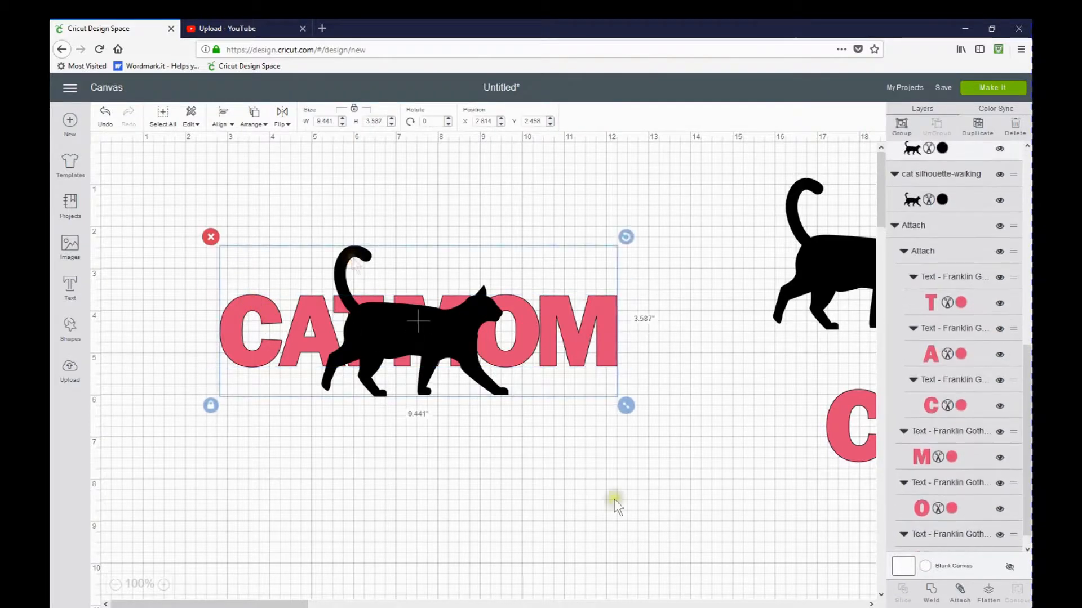
left_click(701, 512)
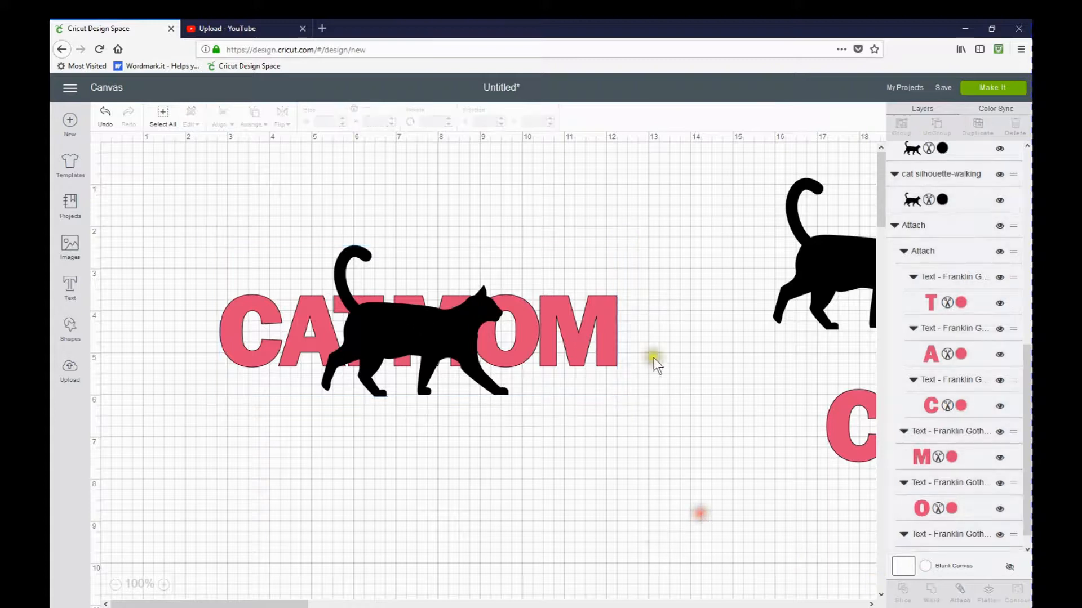
- Weld the original CAT MOM text into one shape and send it to the back, behind the cat
left_click(612, 319)
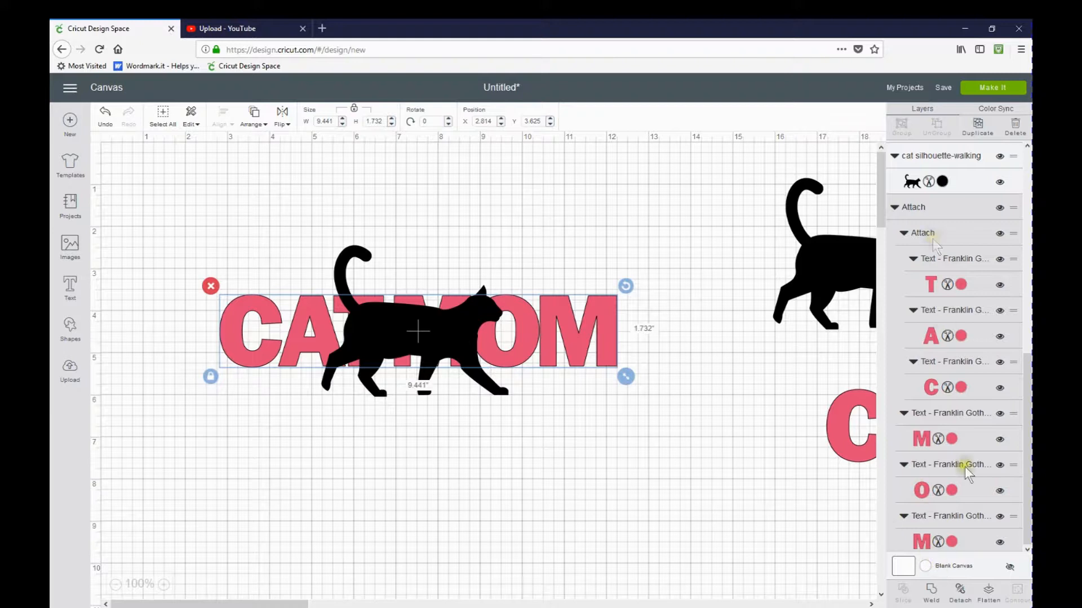
left_click(932, 598)
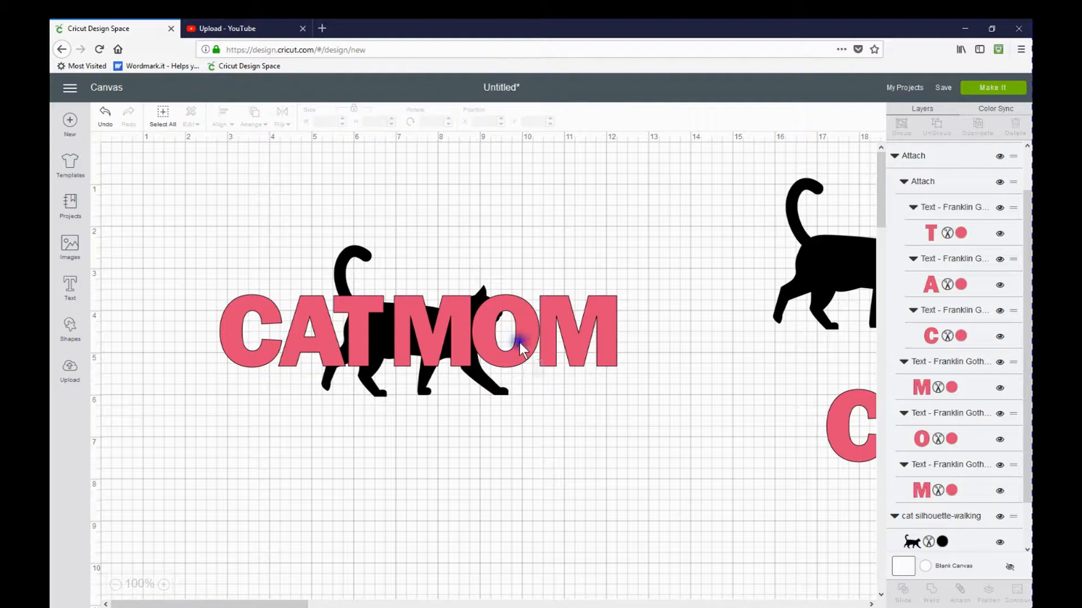
right_click(519, 343)
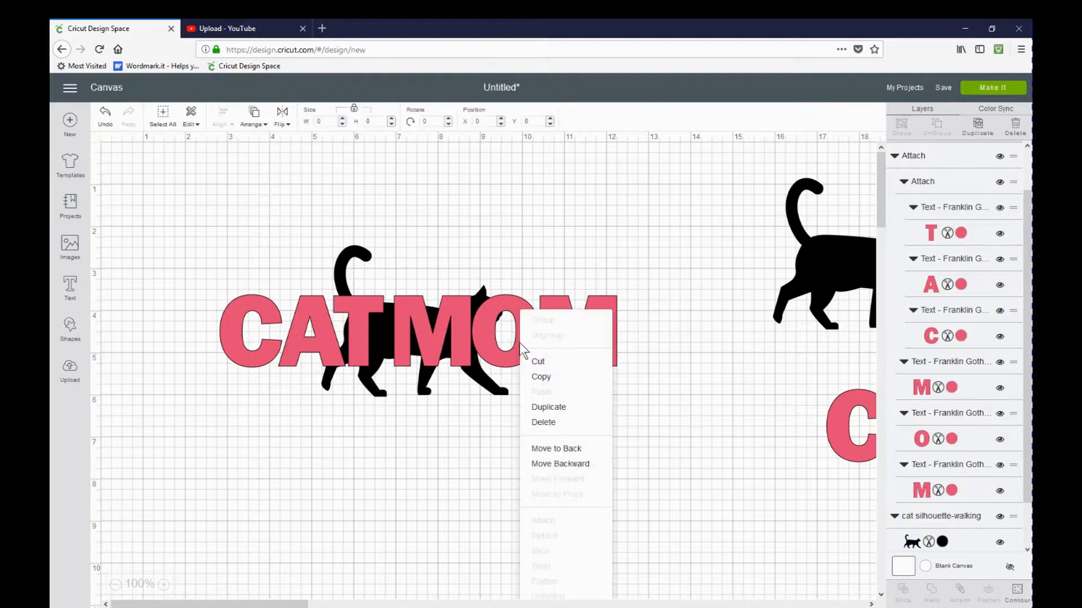
left_click(544, 449)
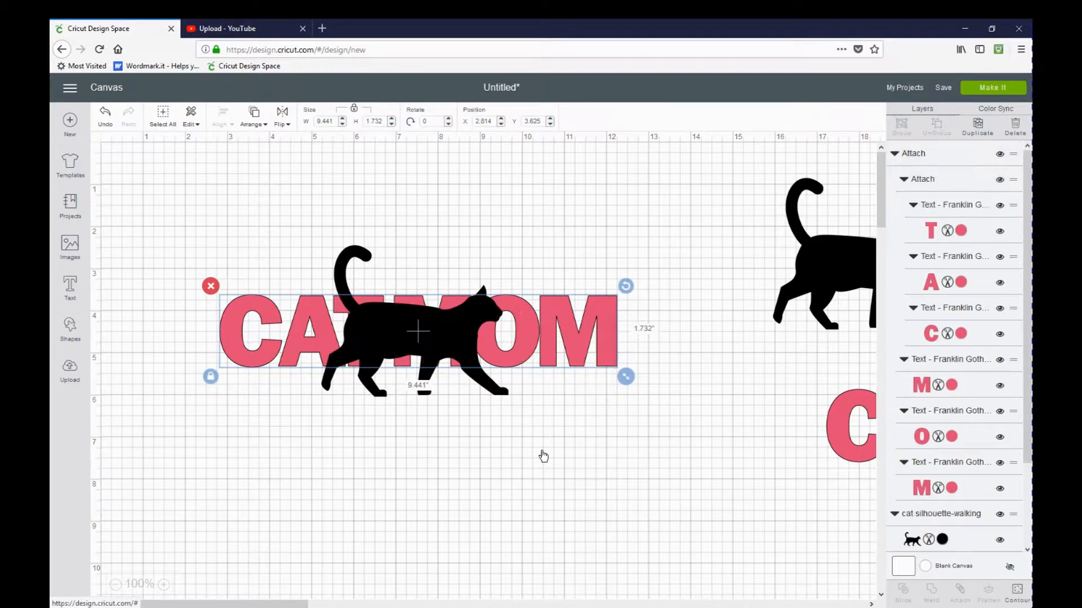
- Slice the welded text with the overlapping cat and move the black overlap piece below the text
left_click(351, 254, "shift")
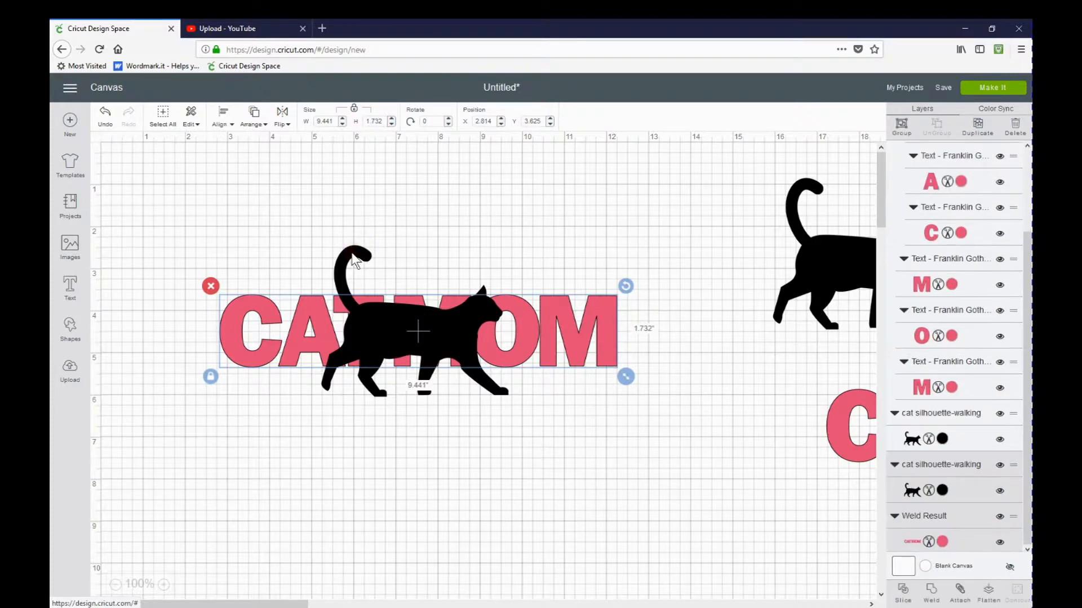
left_click(904, 593)
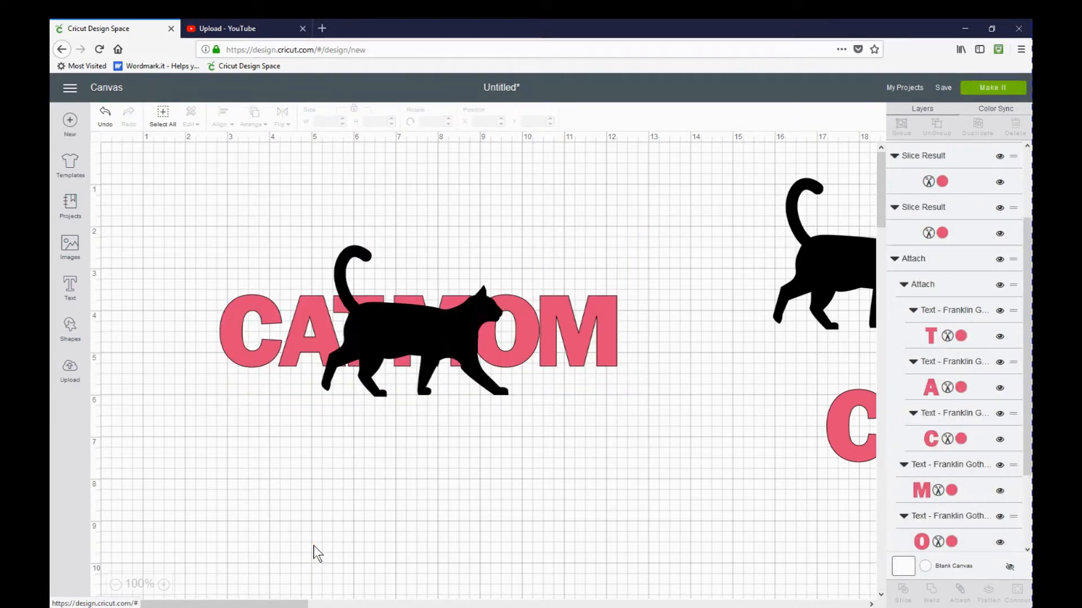
left_click_drag(430, 329, 484, 495)
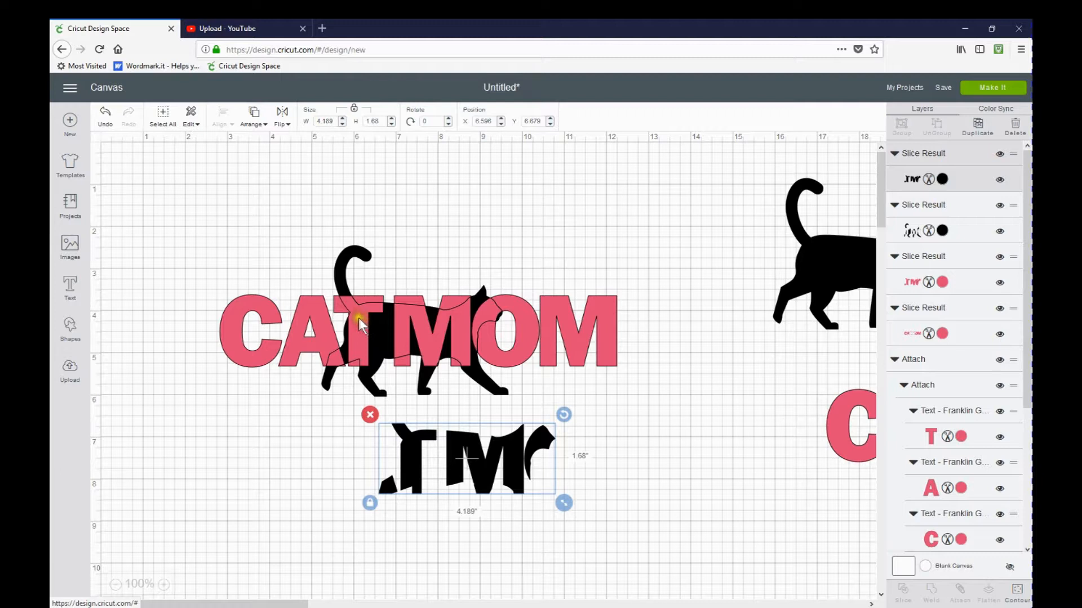
- Delete the sliced black cat remainder and the pink overlap piece, leaving a cat-shaped gap in the text
left_click(347, 258)
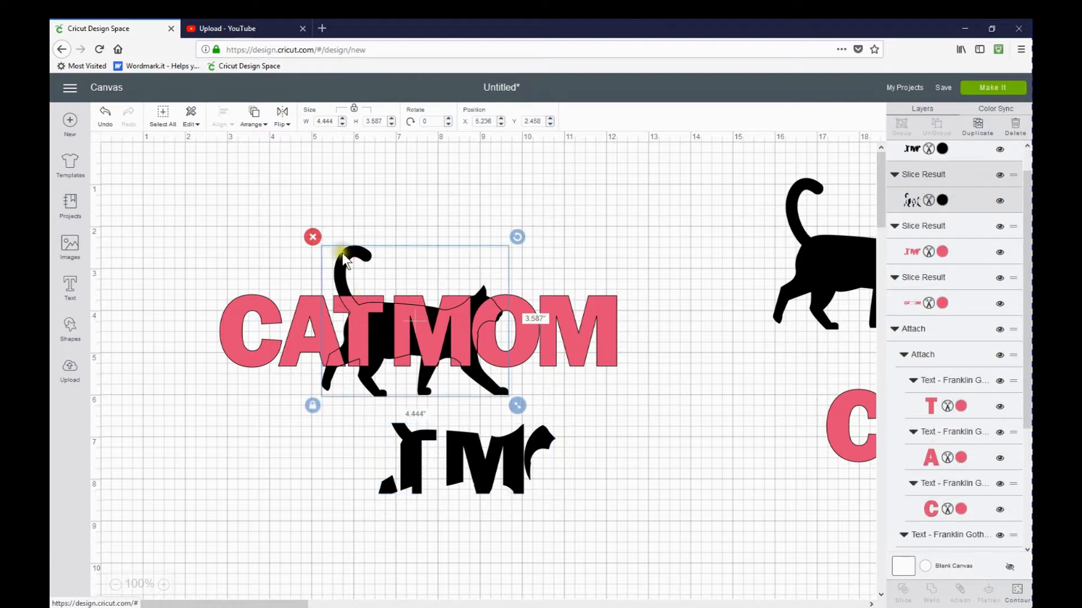
left_click(317, 236)
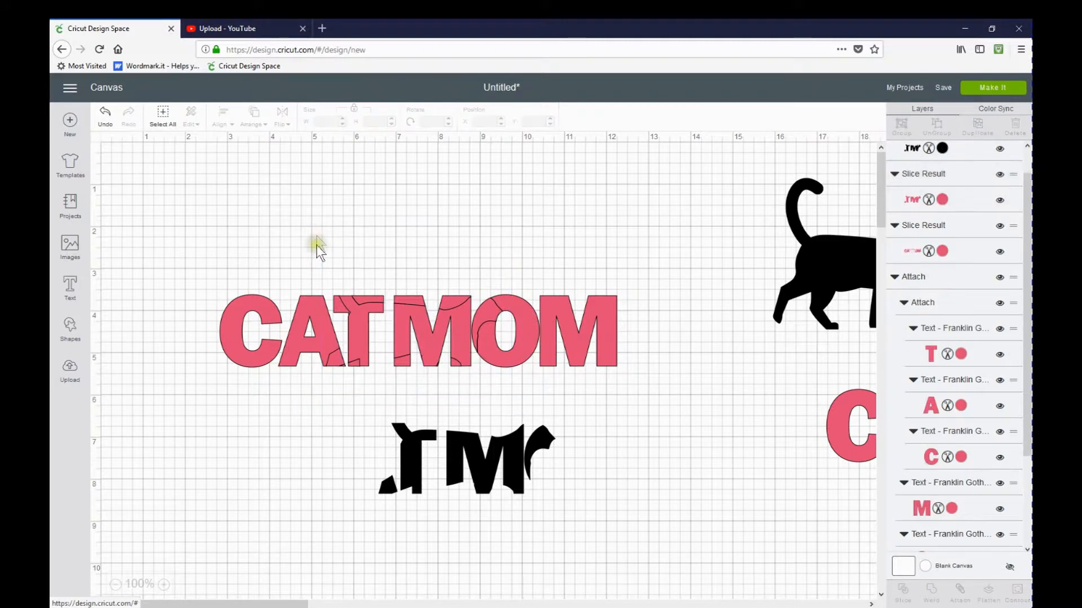
left_click(359, 330)
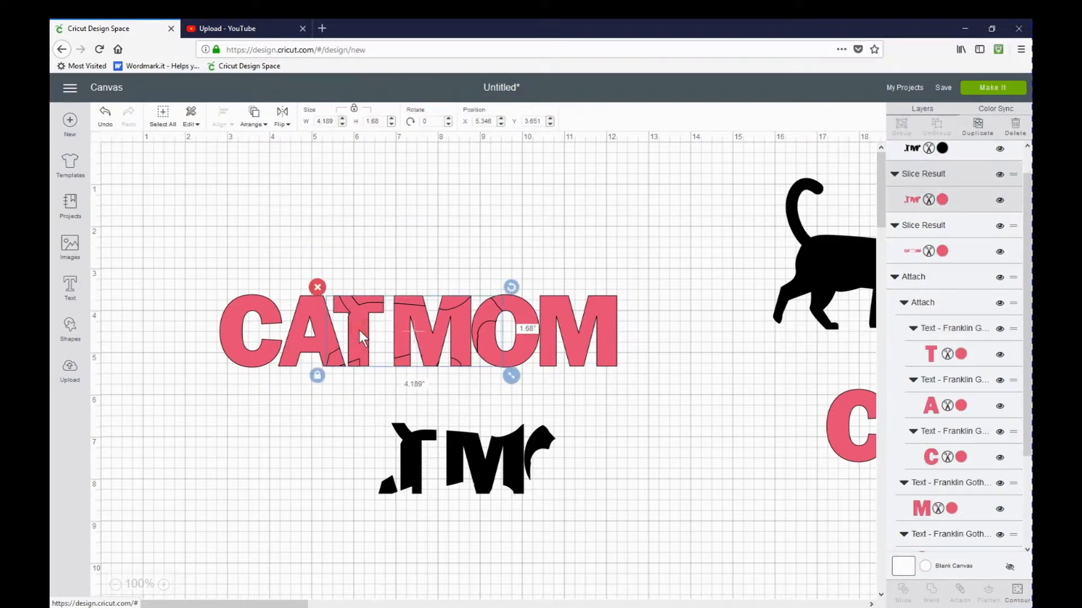
left_click(399, 335)
left_click(317, 287)
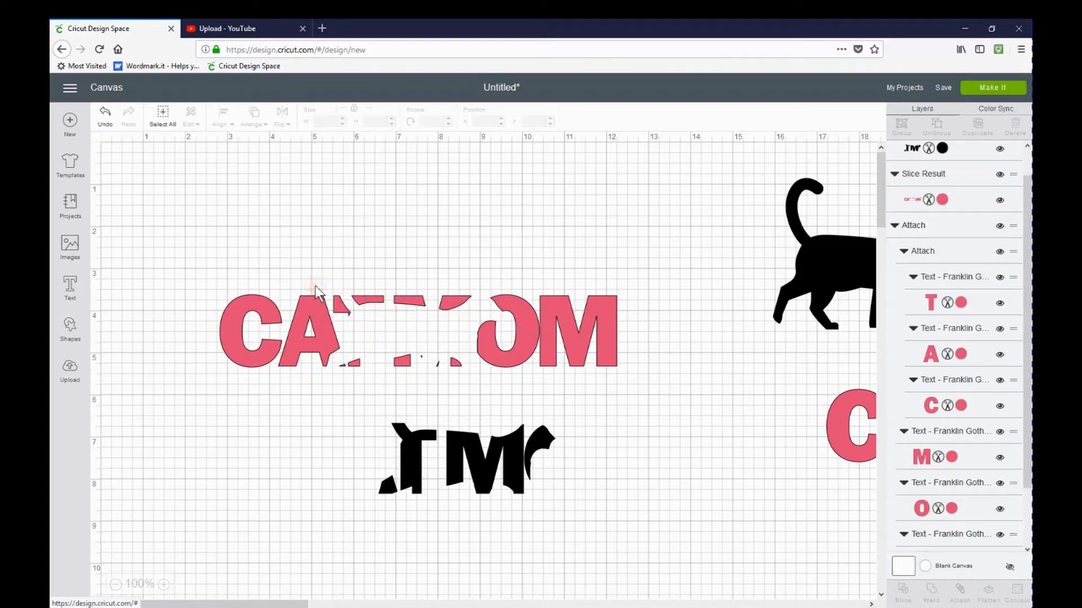
- Move the spare whole cat into the gap in the sliced text and delete the loose black overlap piece
left_click_drag(795, 268, 416, 322)
left_click(767, 271)
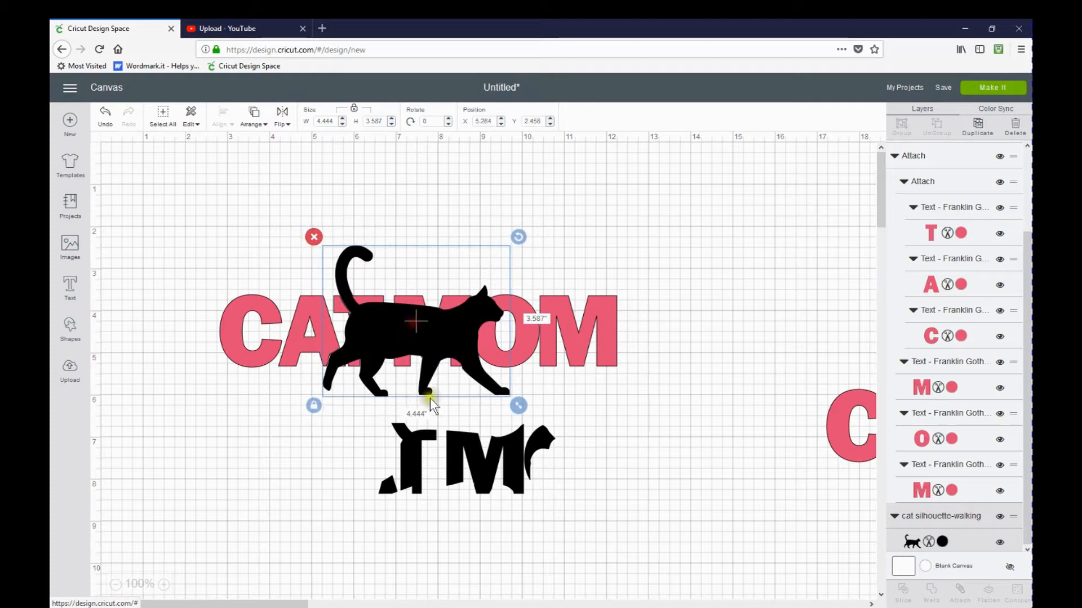
left_click(463, 447)
left_click(375, 414)
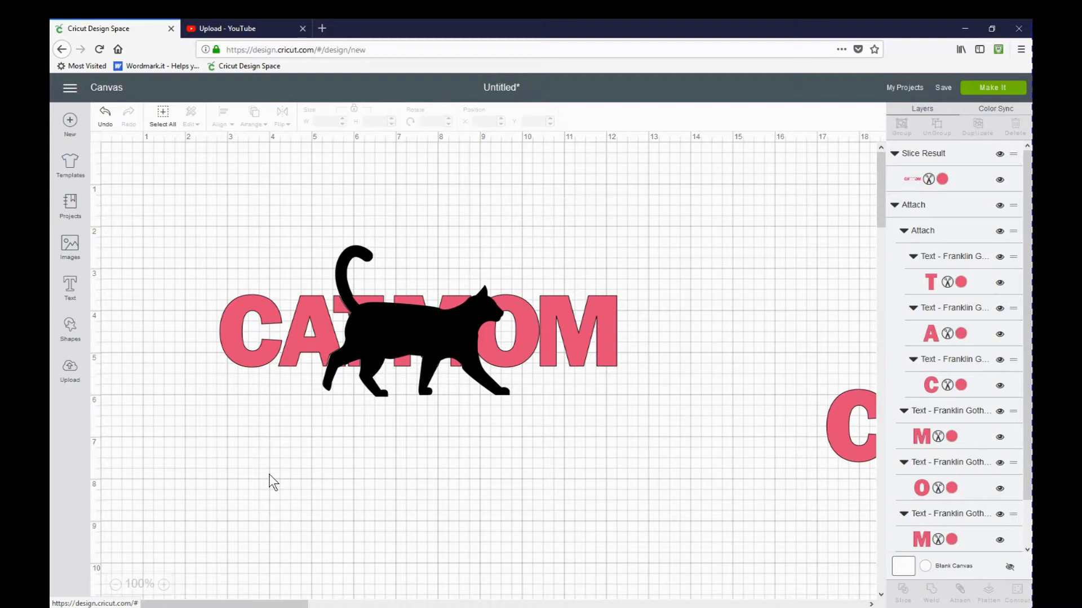
left_click(256, 466)
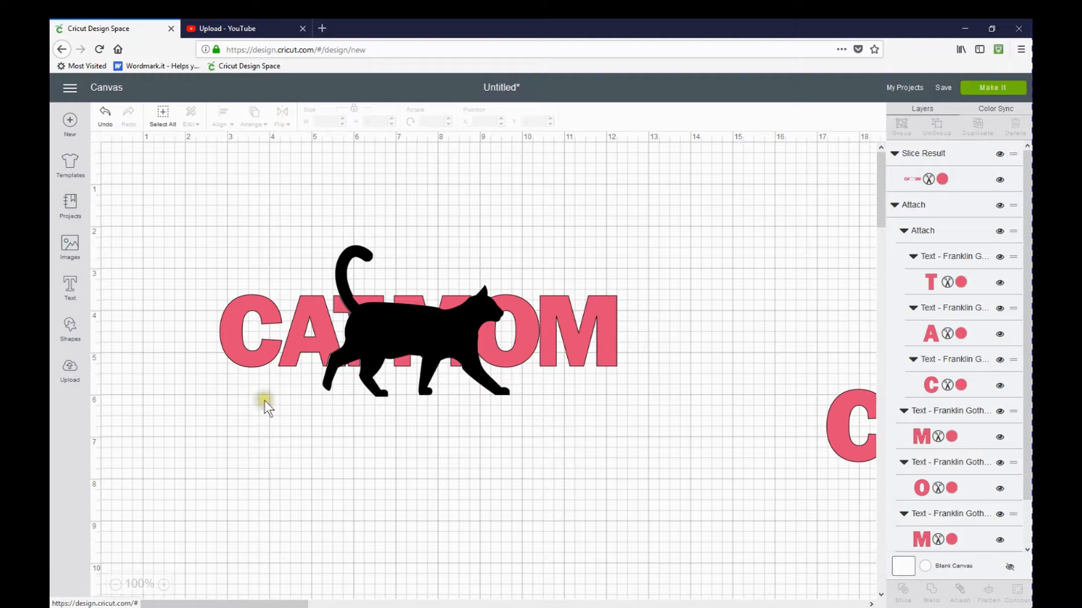